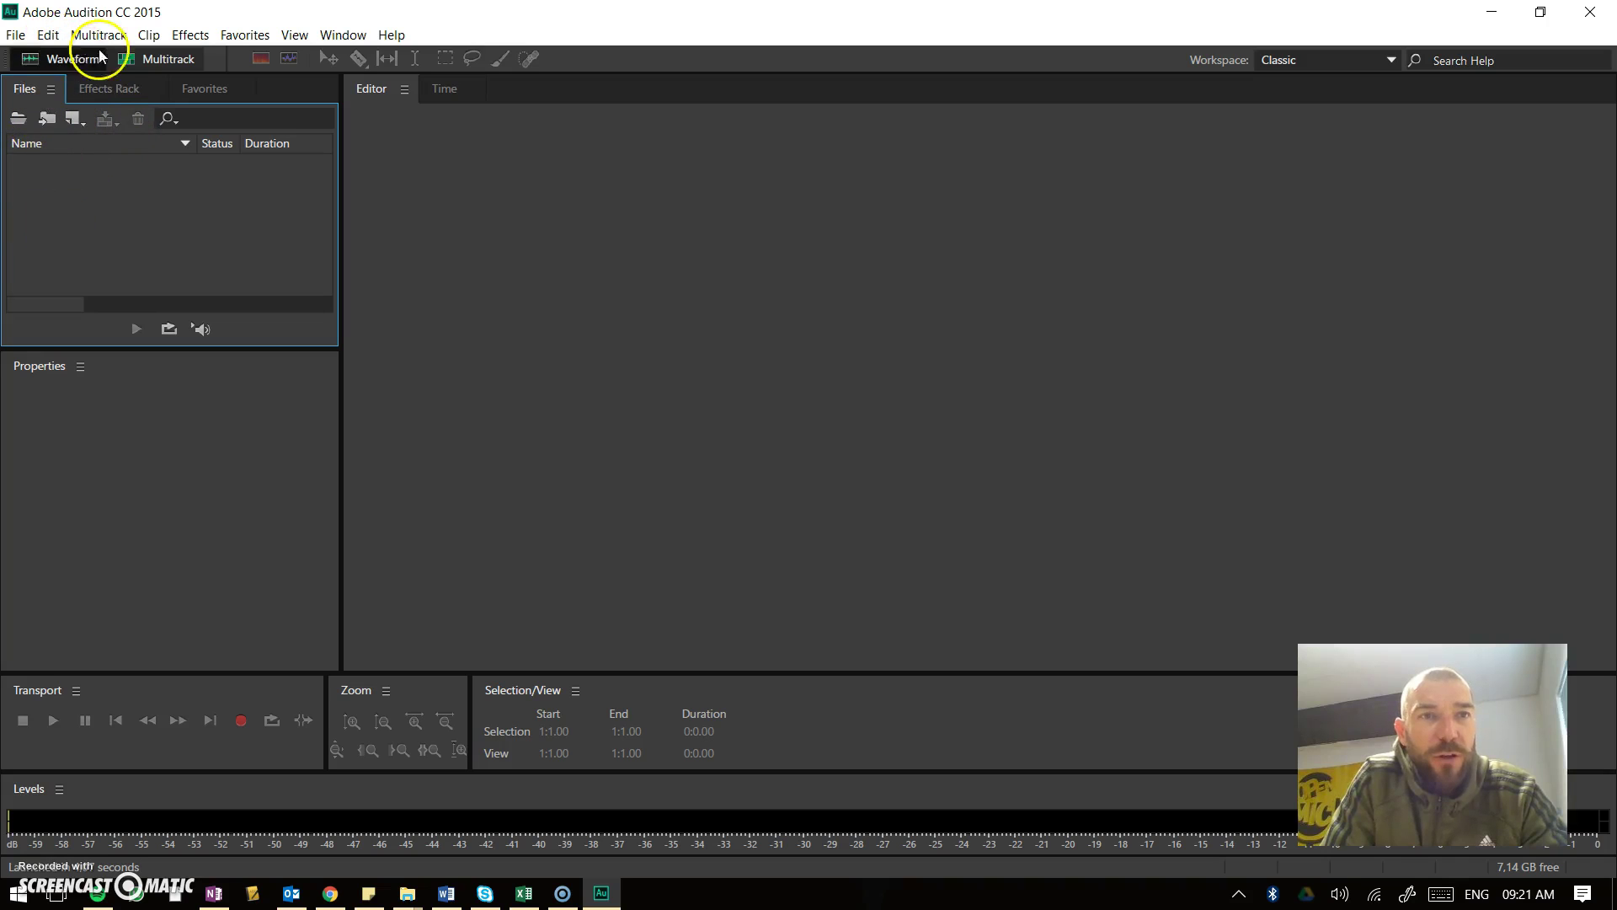
# Start a new multitrack session to bring up the New Multitrack Session dialog.
pyautogui.click(164, 61)
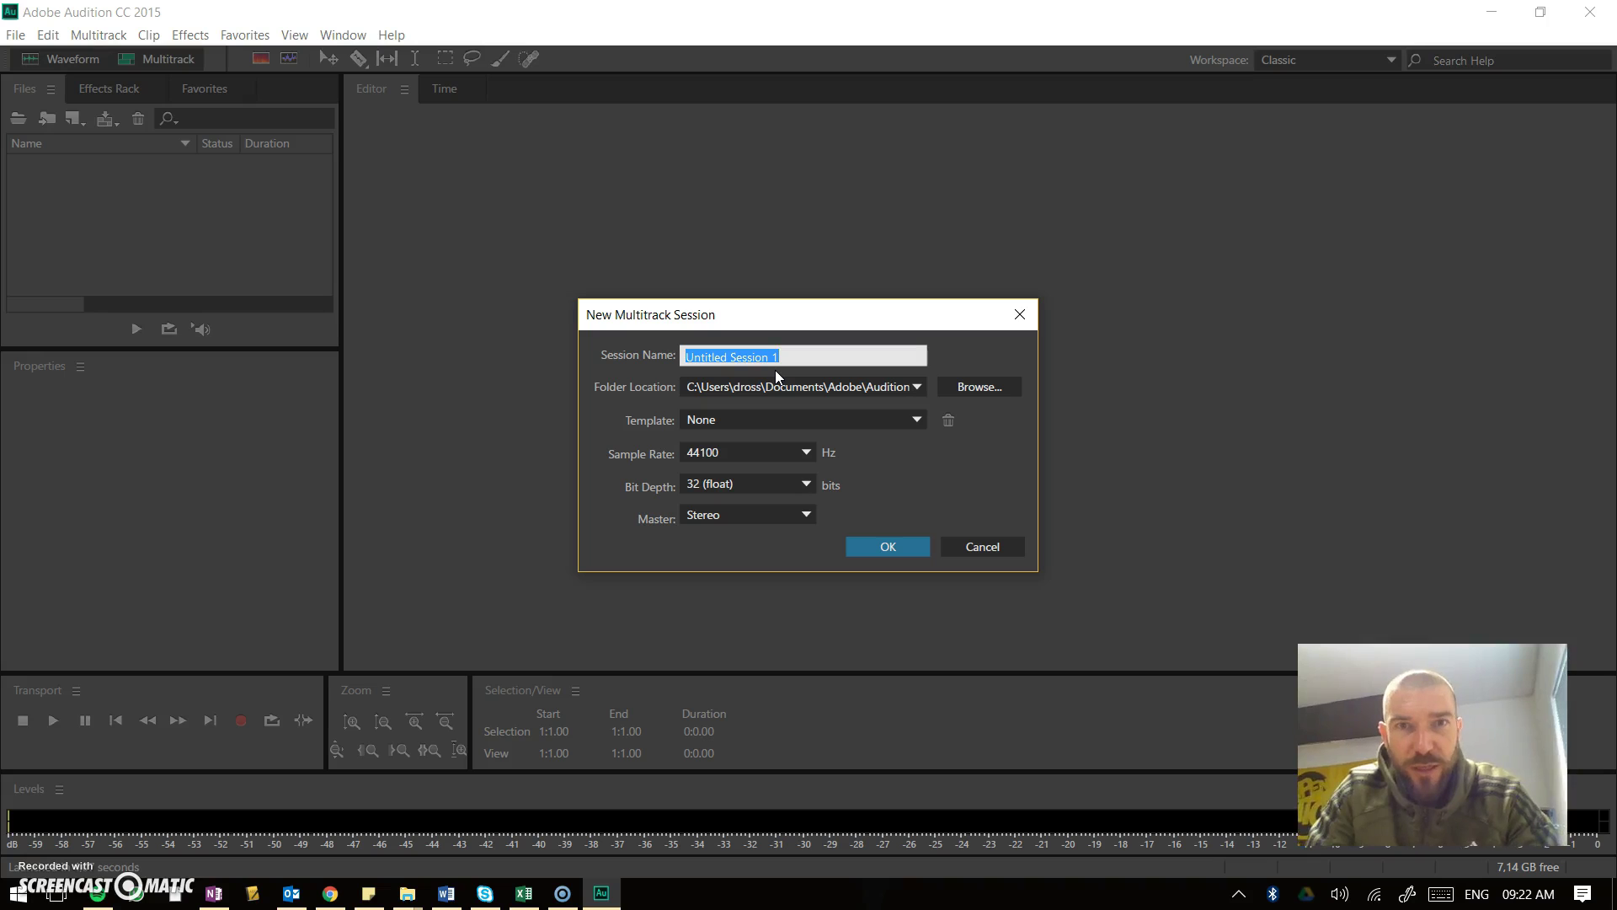
# Create the 'Submarine' session, saved to Desktop > New Stuff > Sound Effects.
pyautogui.write('Submarine')
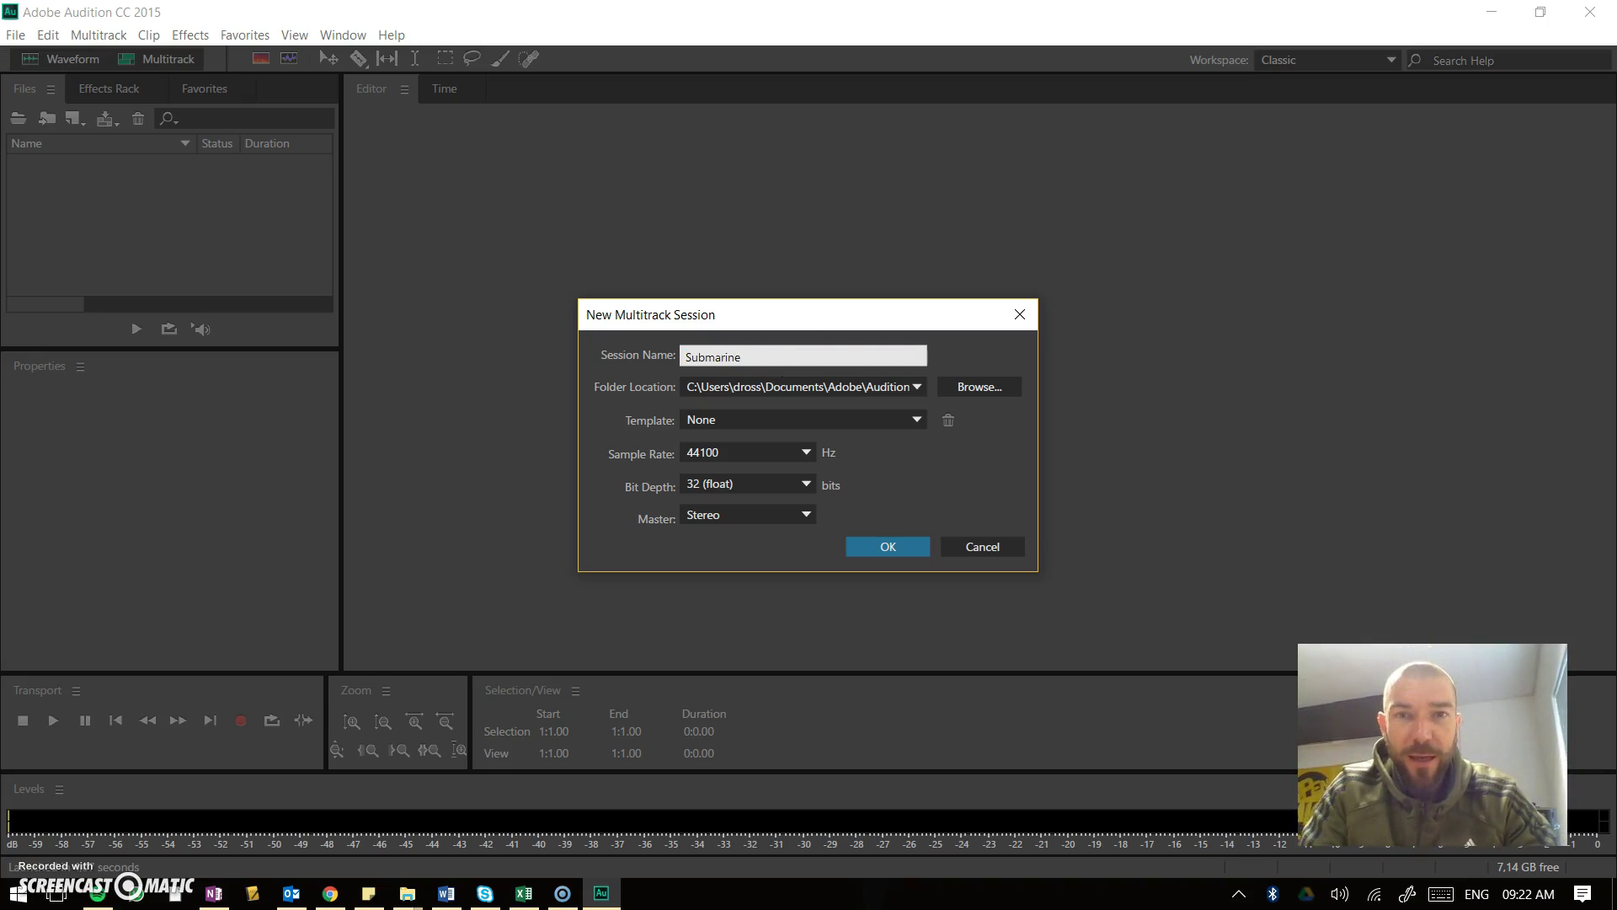
pyautogui.click(977, 387)
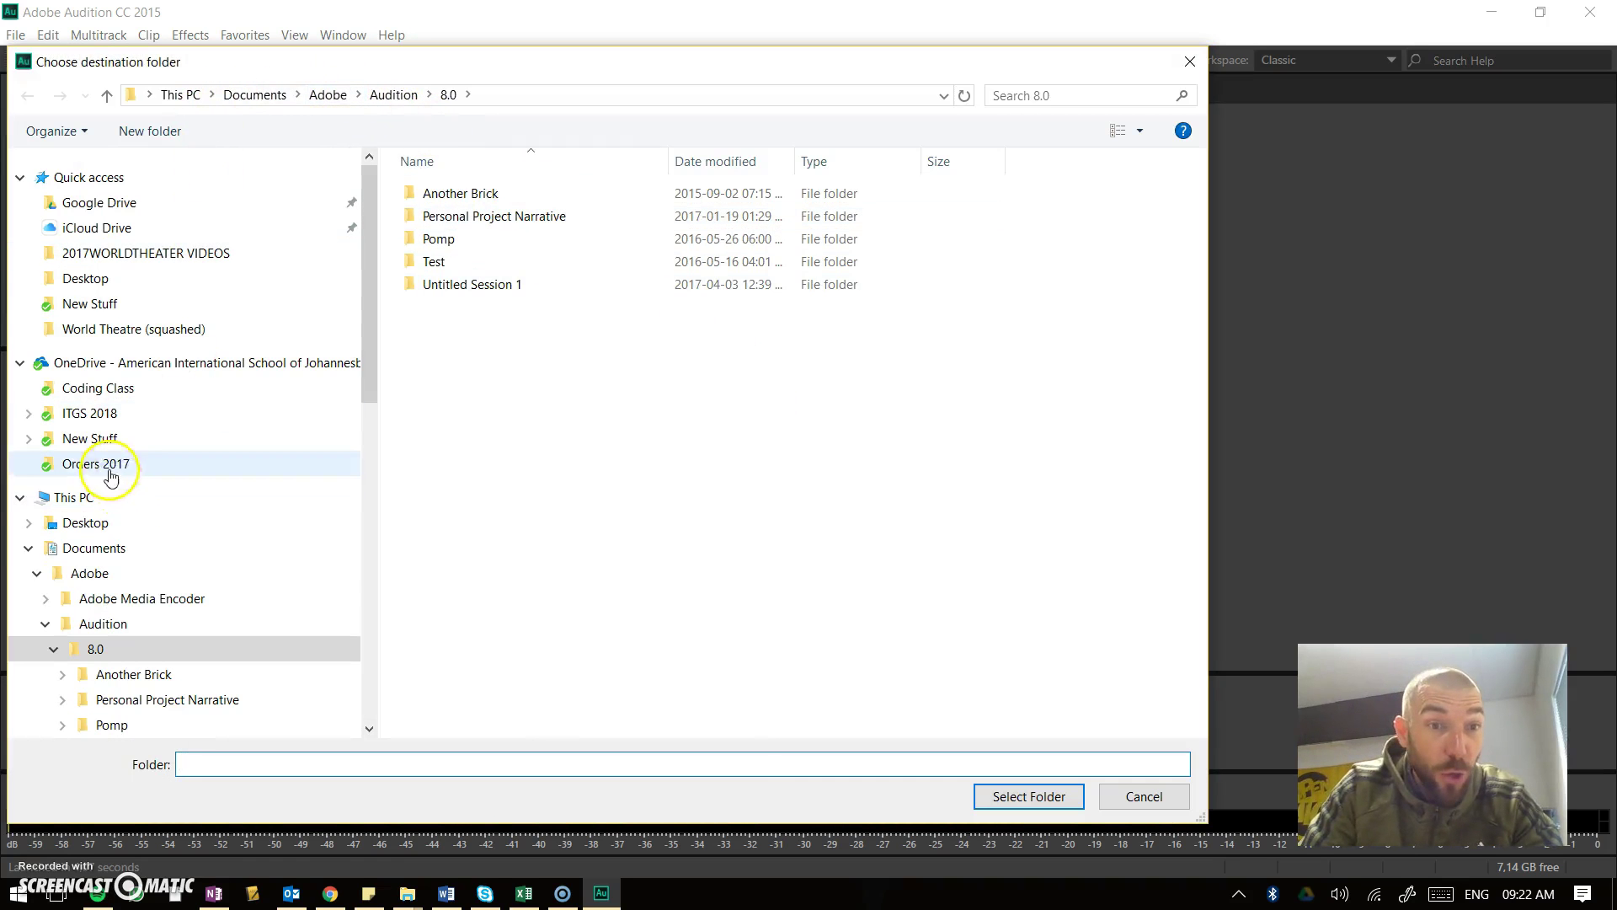
pyautogui.click(81, 522)
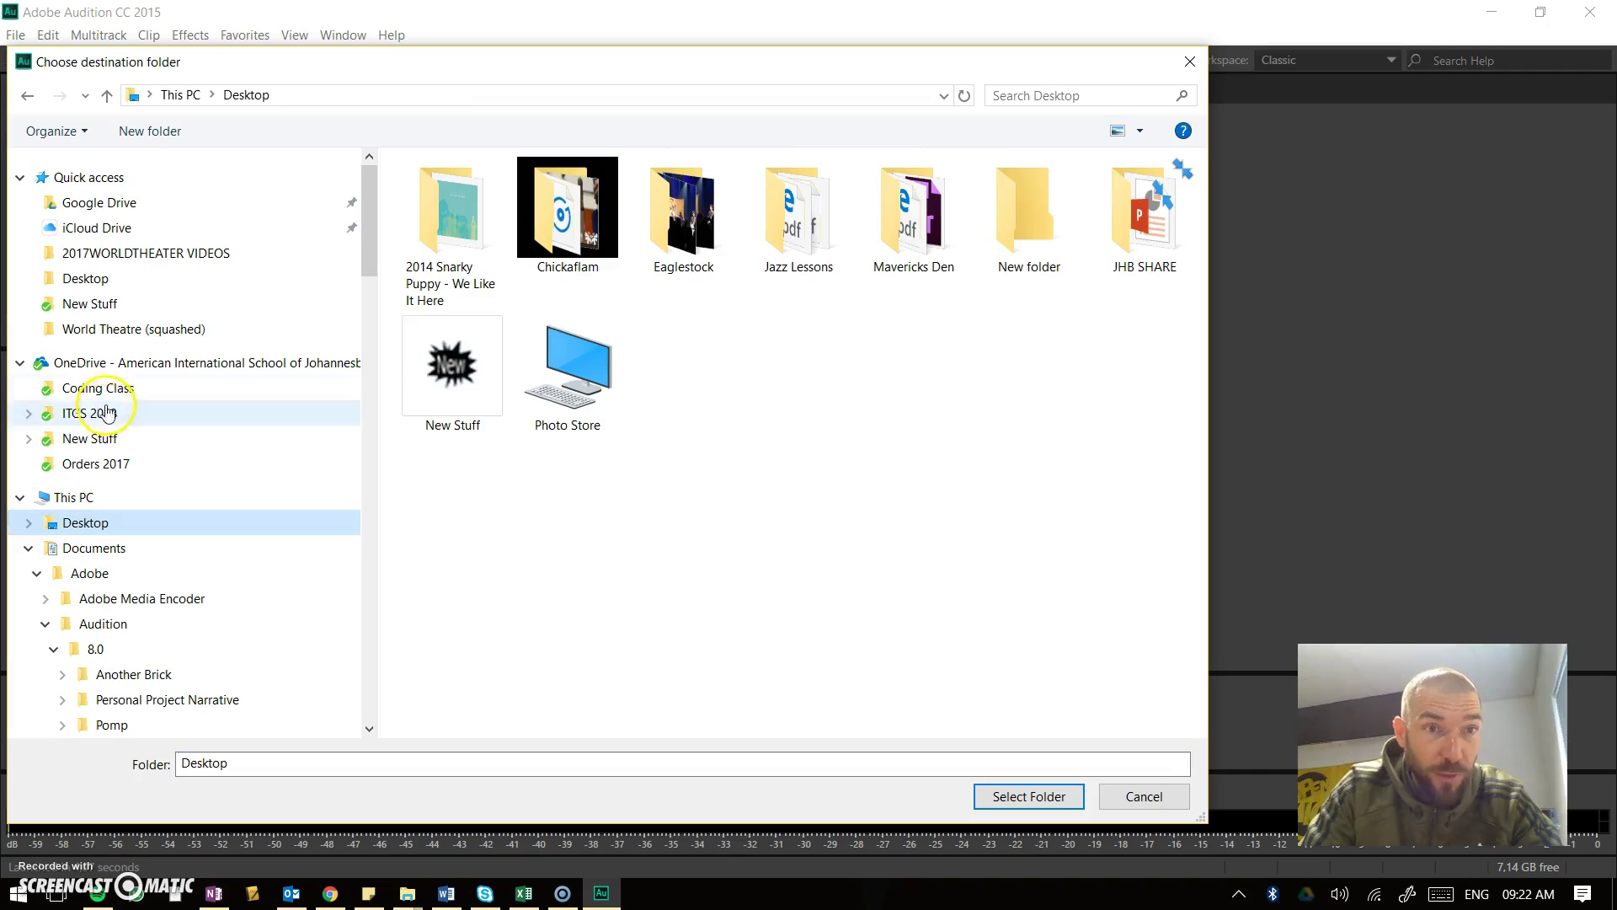
pyautogui.click(74, 439)
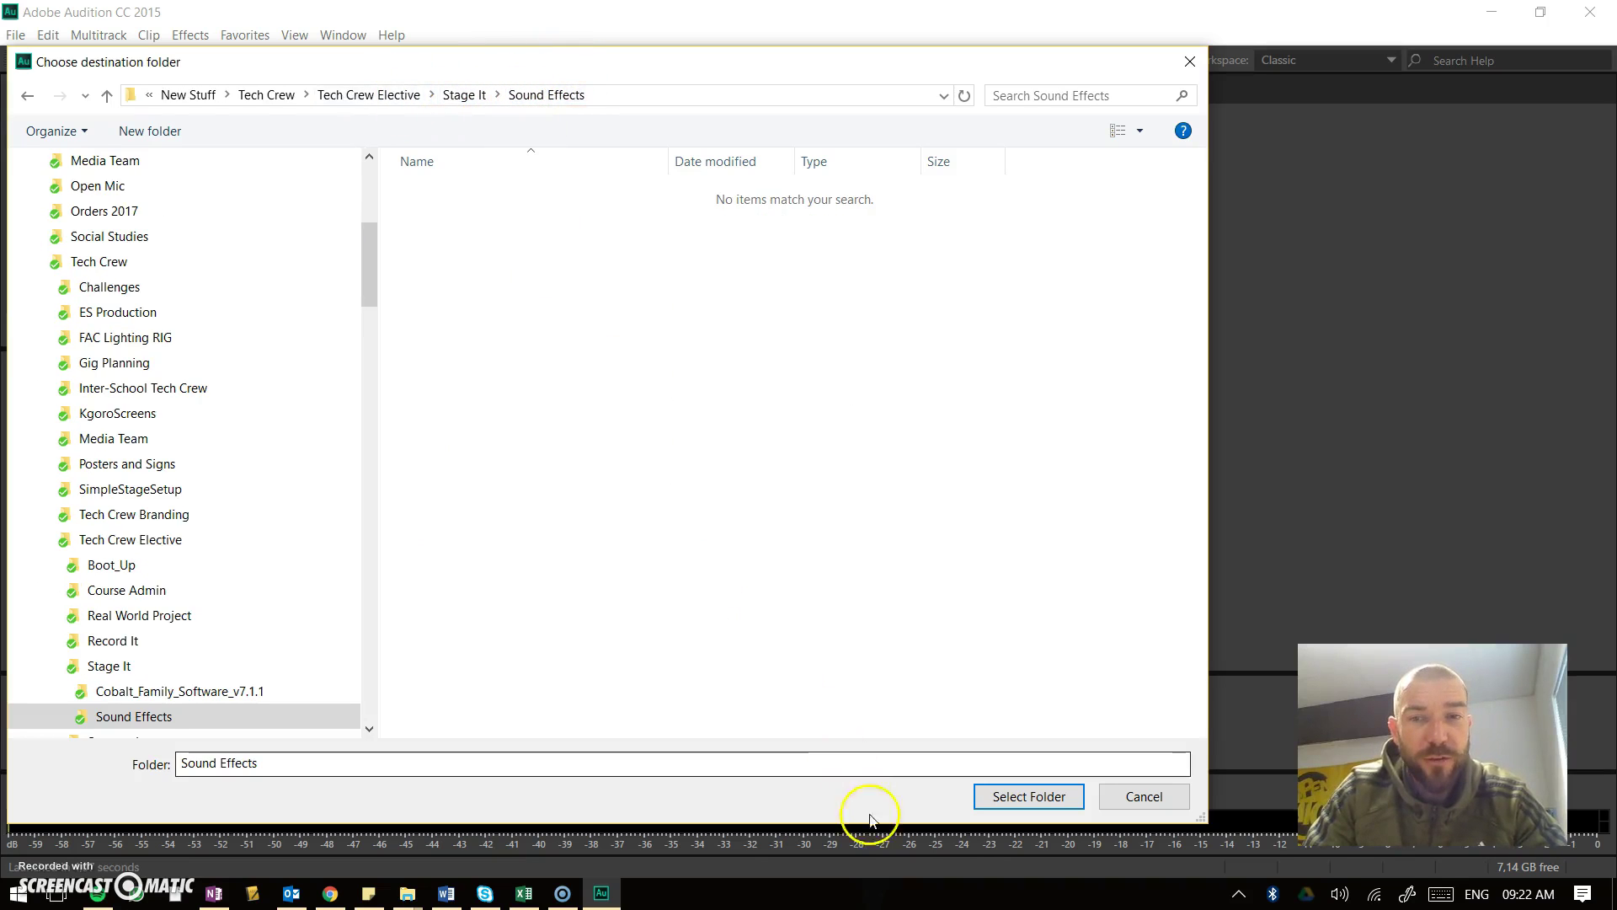
pyautogui.click(980, 807)
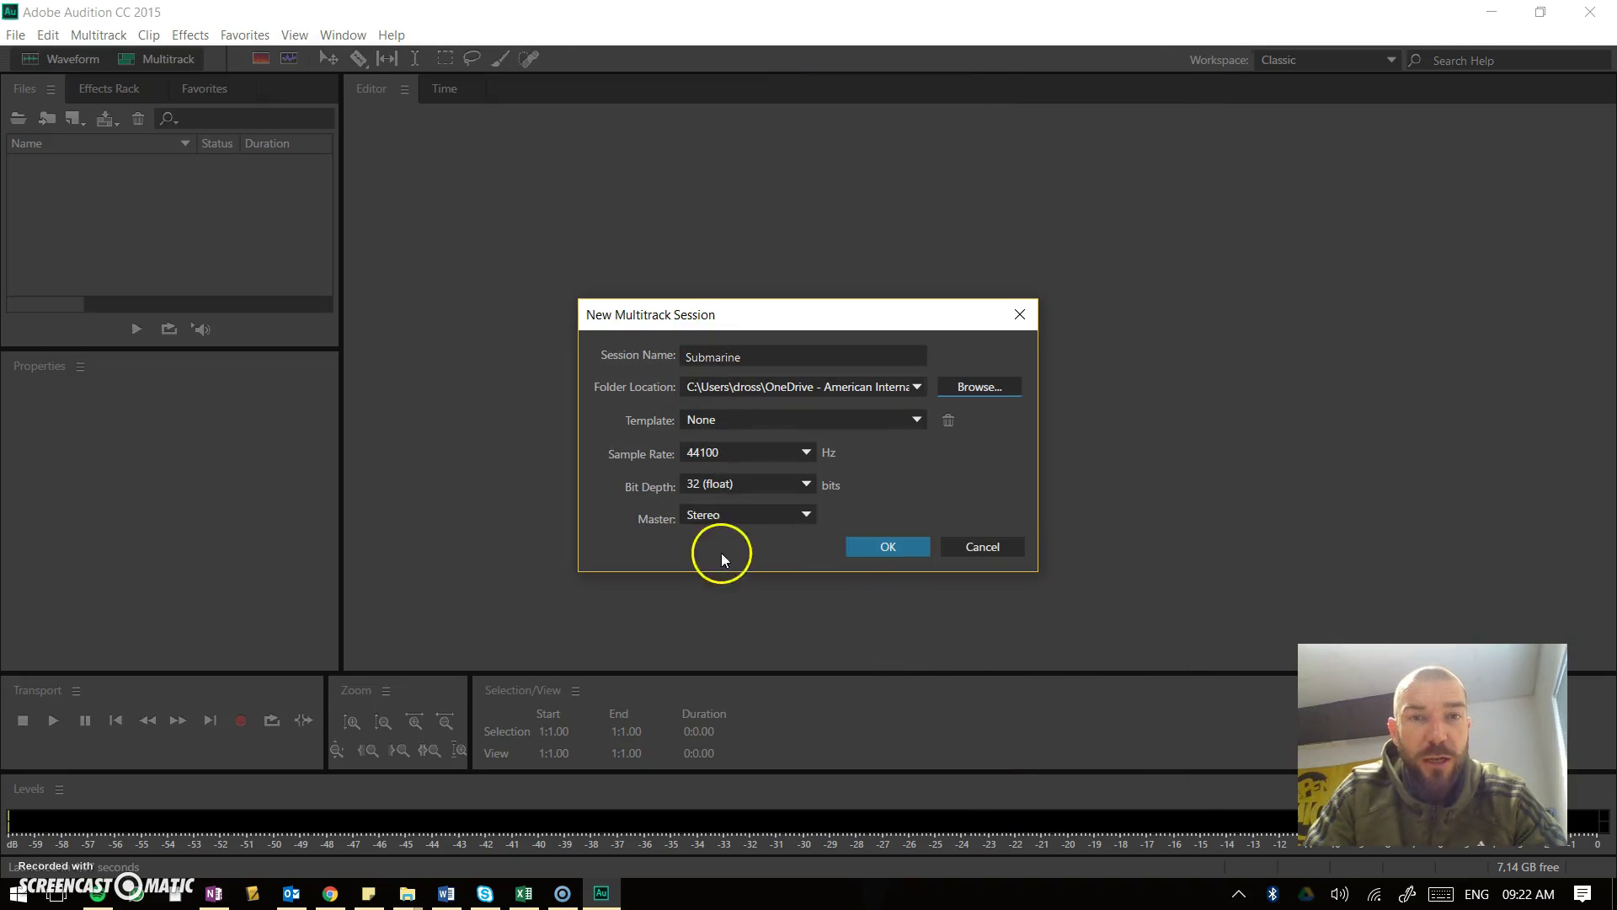
pyautogui.click(880, 546)
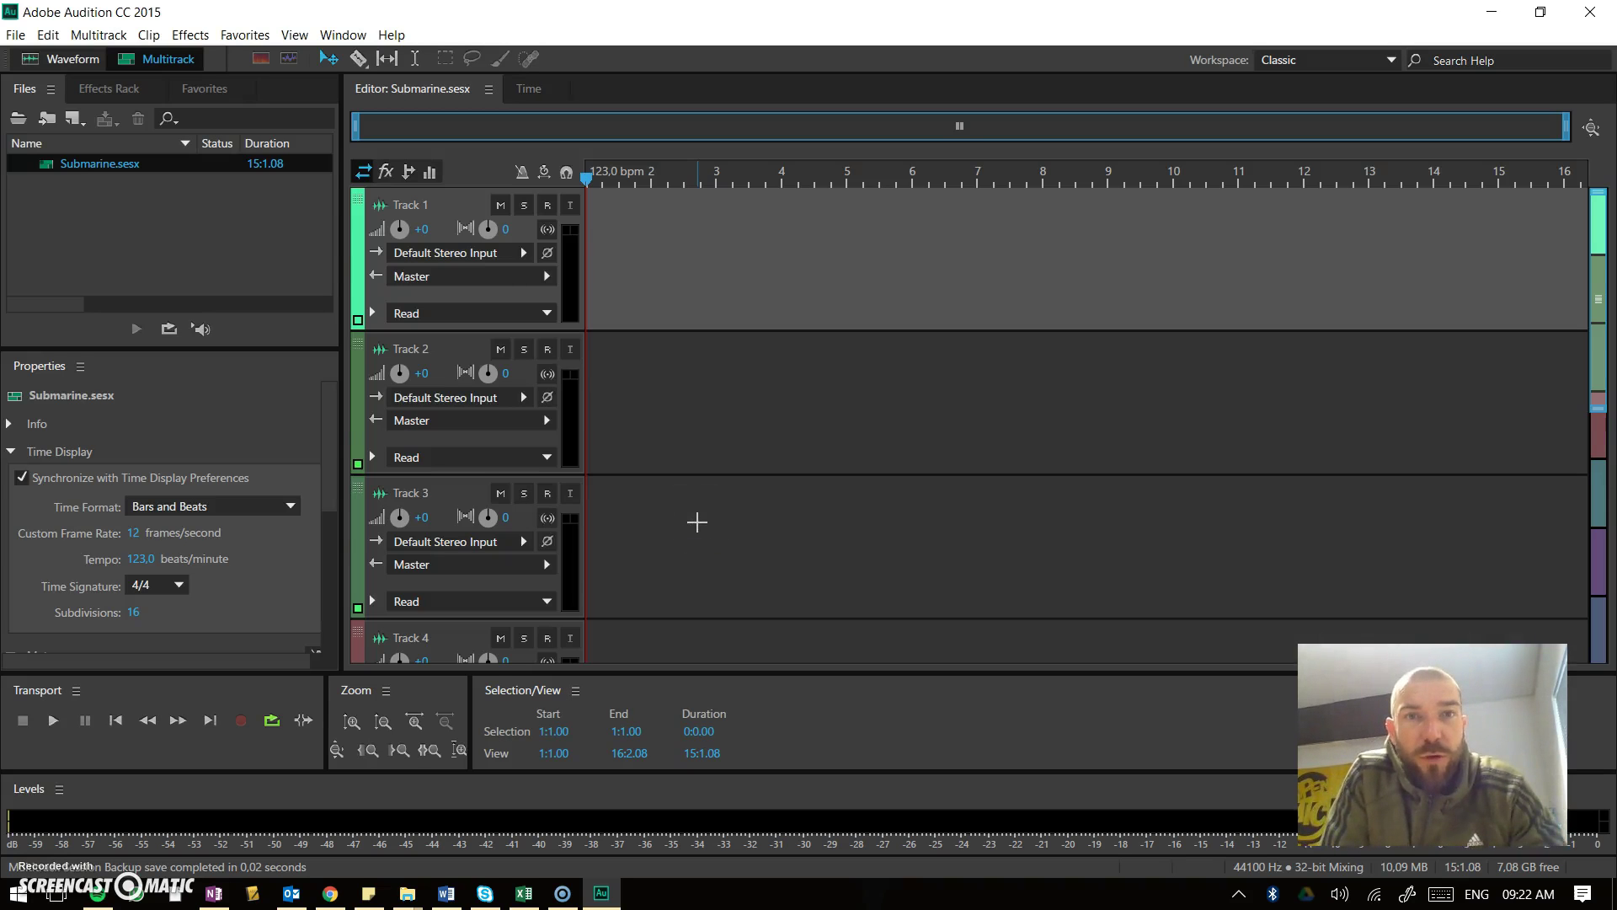
pyautogui.scroll(-5, 463, 255)
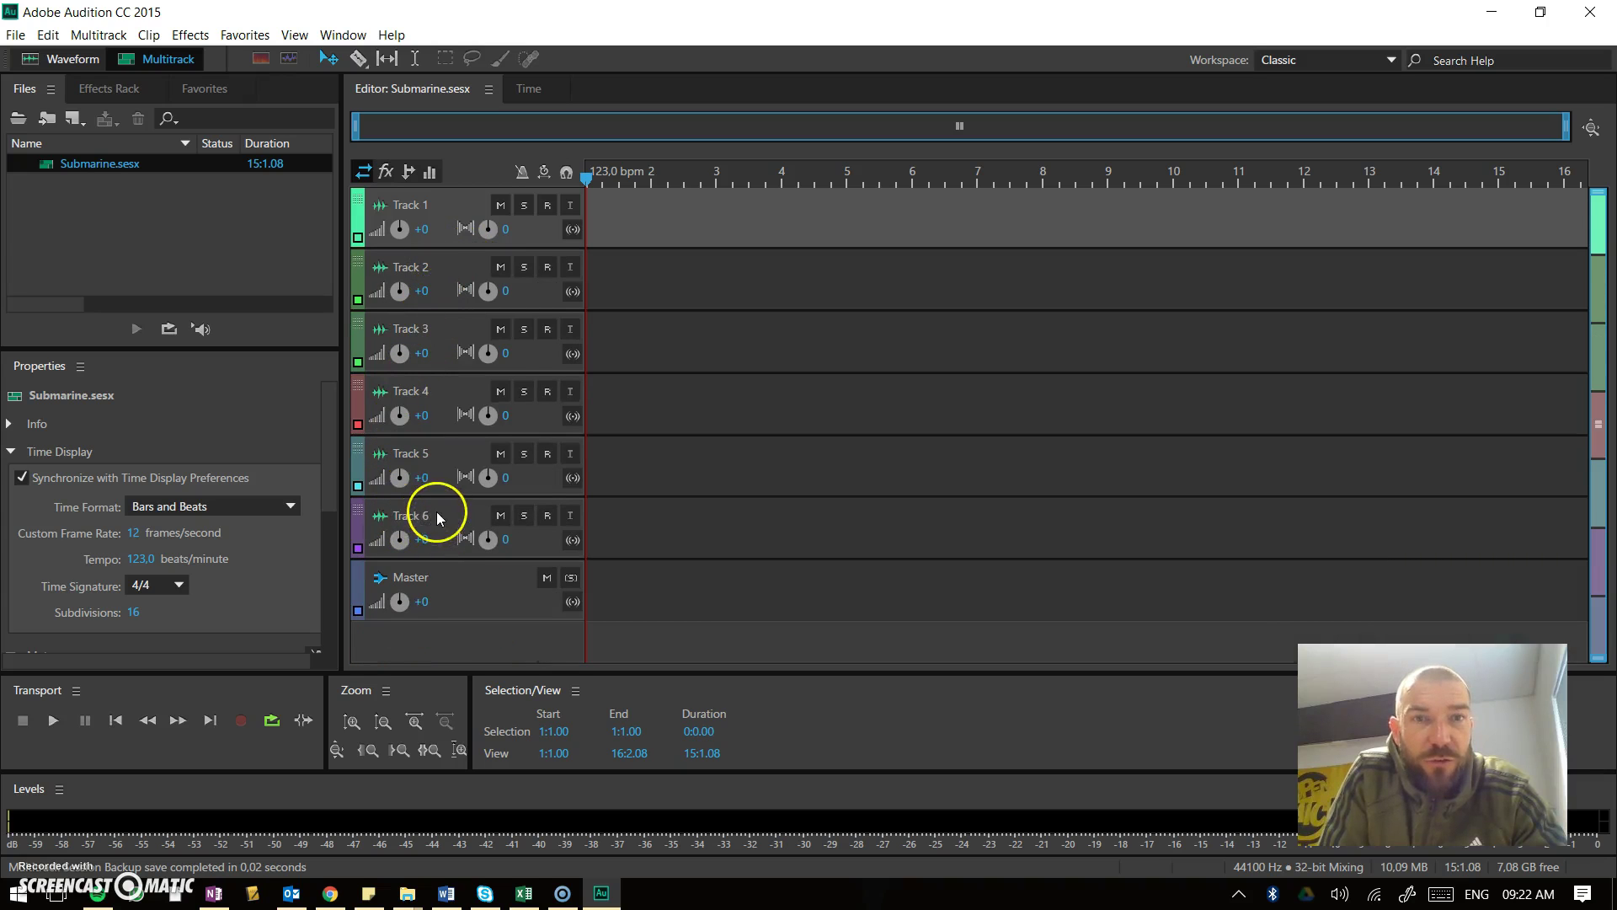
pyautogui.scroll(5, 426, 488)
pyautogui.scroll(-4, 379, 202)
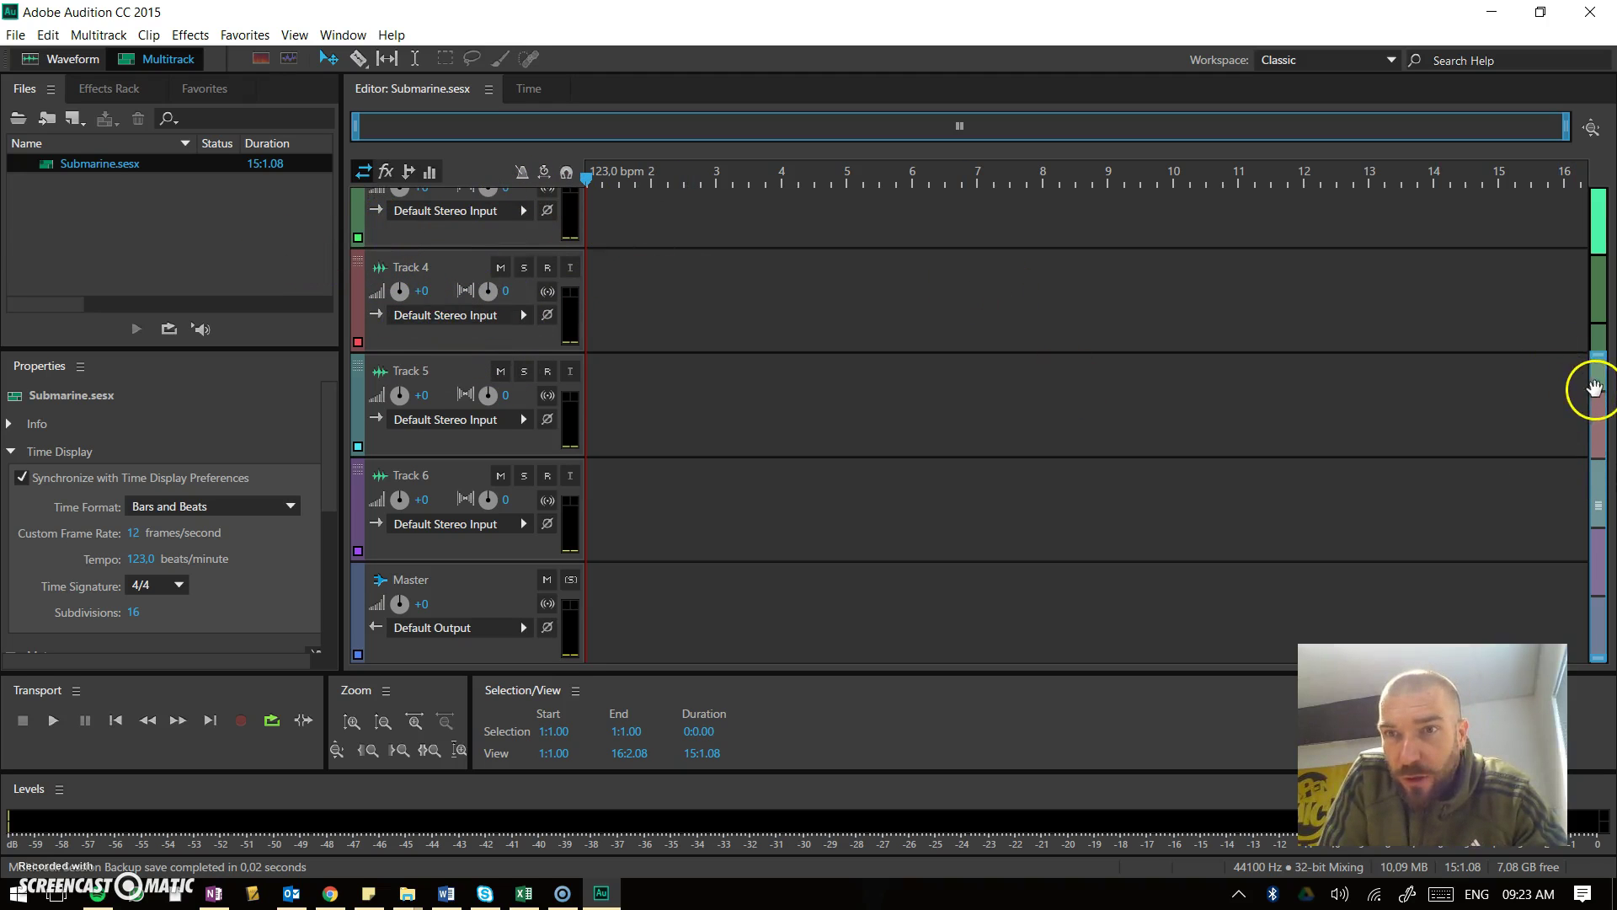
pyautogui.moveTo(1595, 387); pyautogui.dragTo(1589, 222)
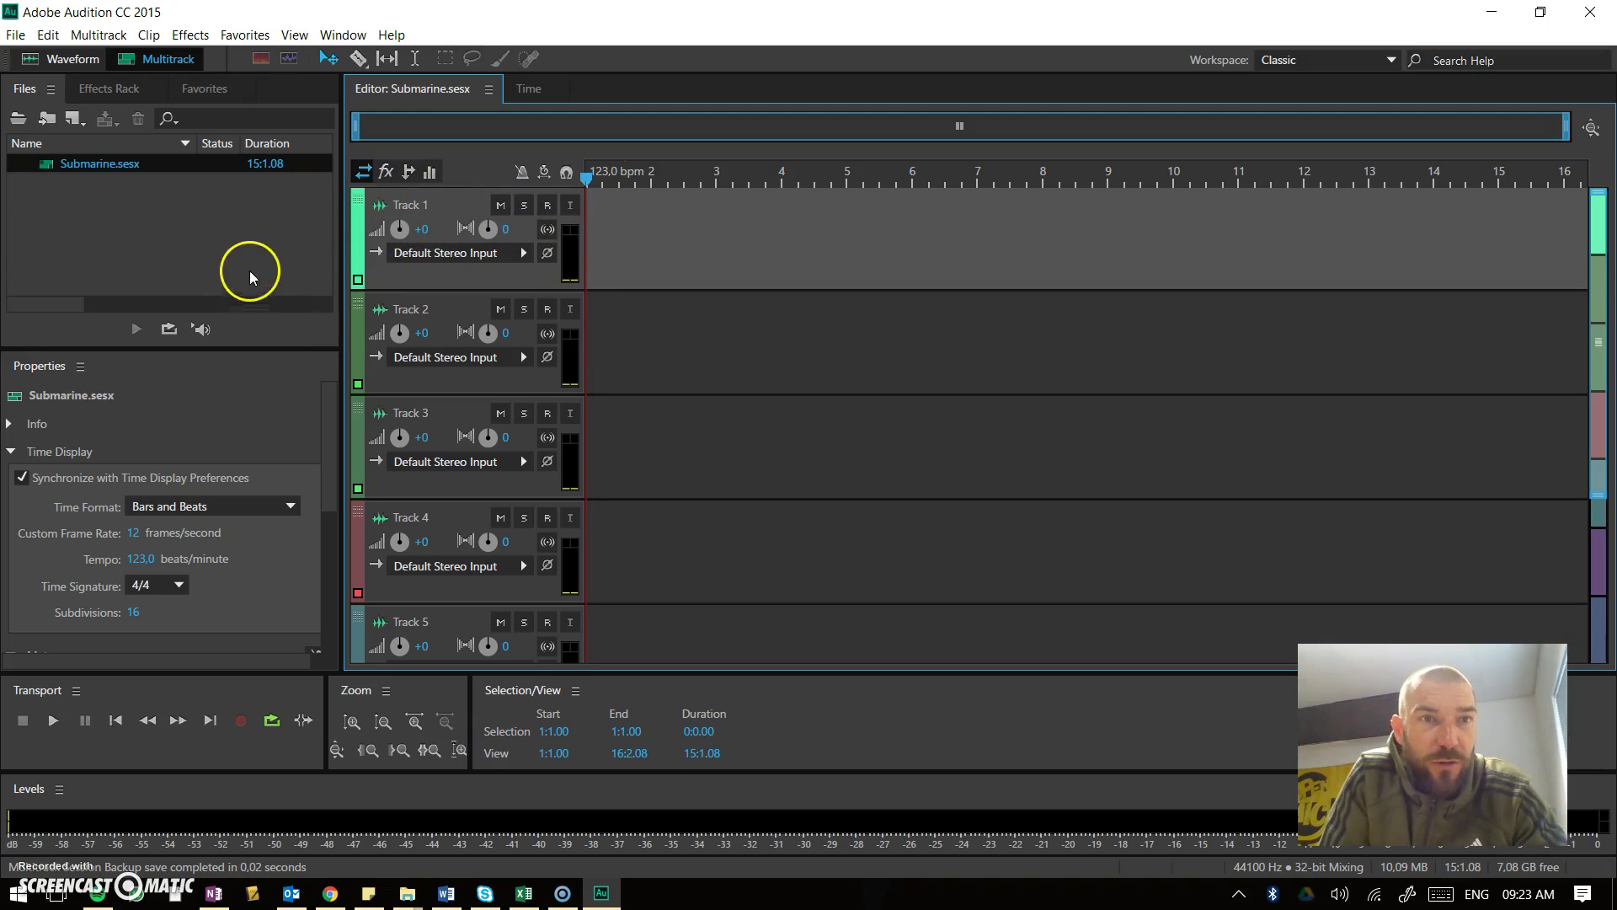
# Open davidou_baleines.wav from New Stuff > Tech Crew > Tech Crew Elective > Stage It > Sound Effects.
pyautogui.click(21, 120)
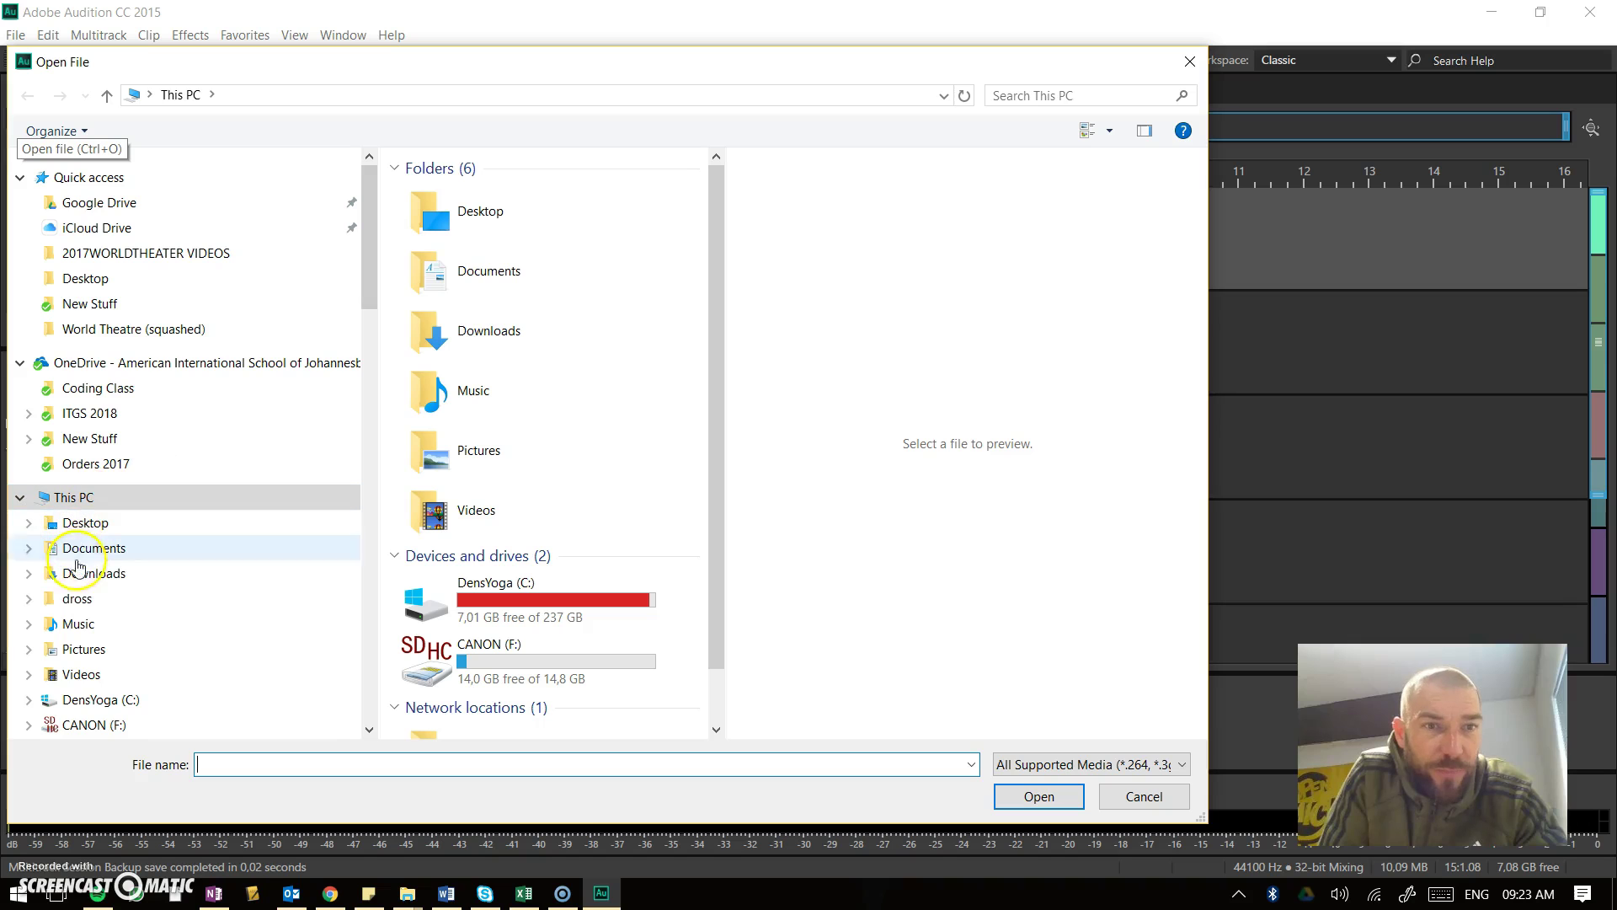
pyautogui.click(84, 439)
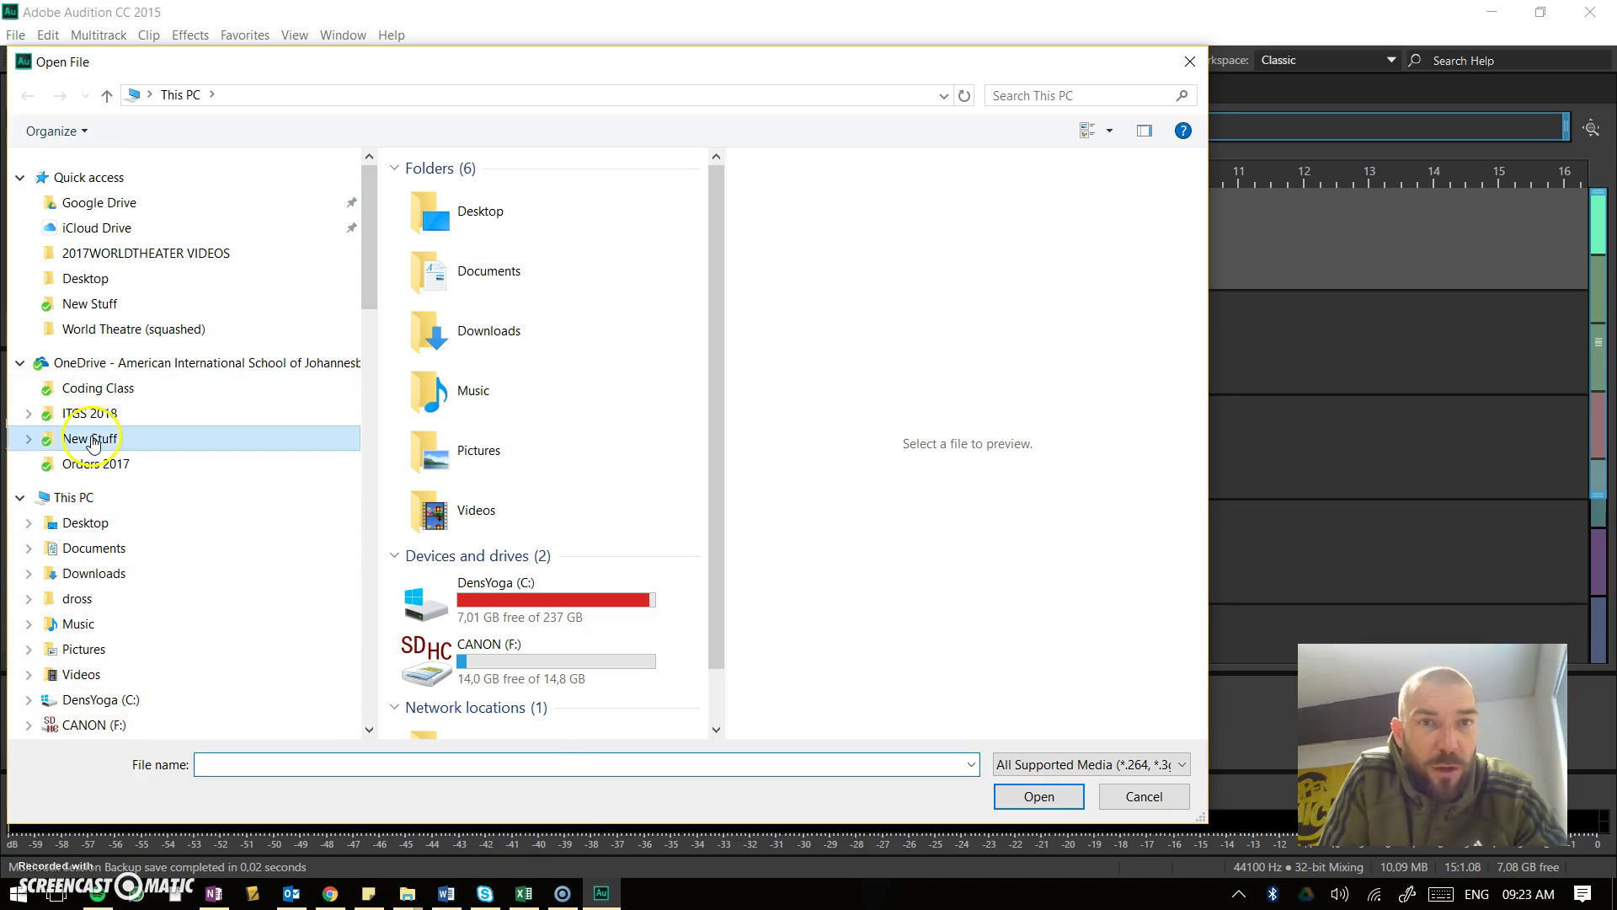
pyautogui.click(442, 451)
pyautogui.doubleClick(462, 377)
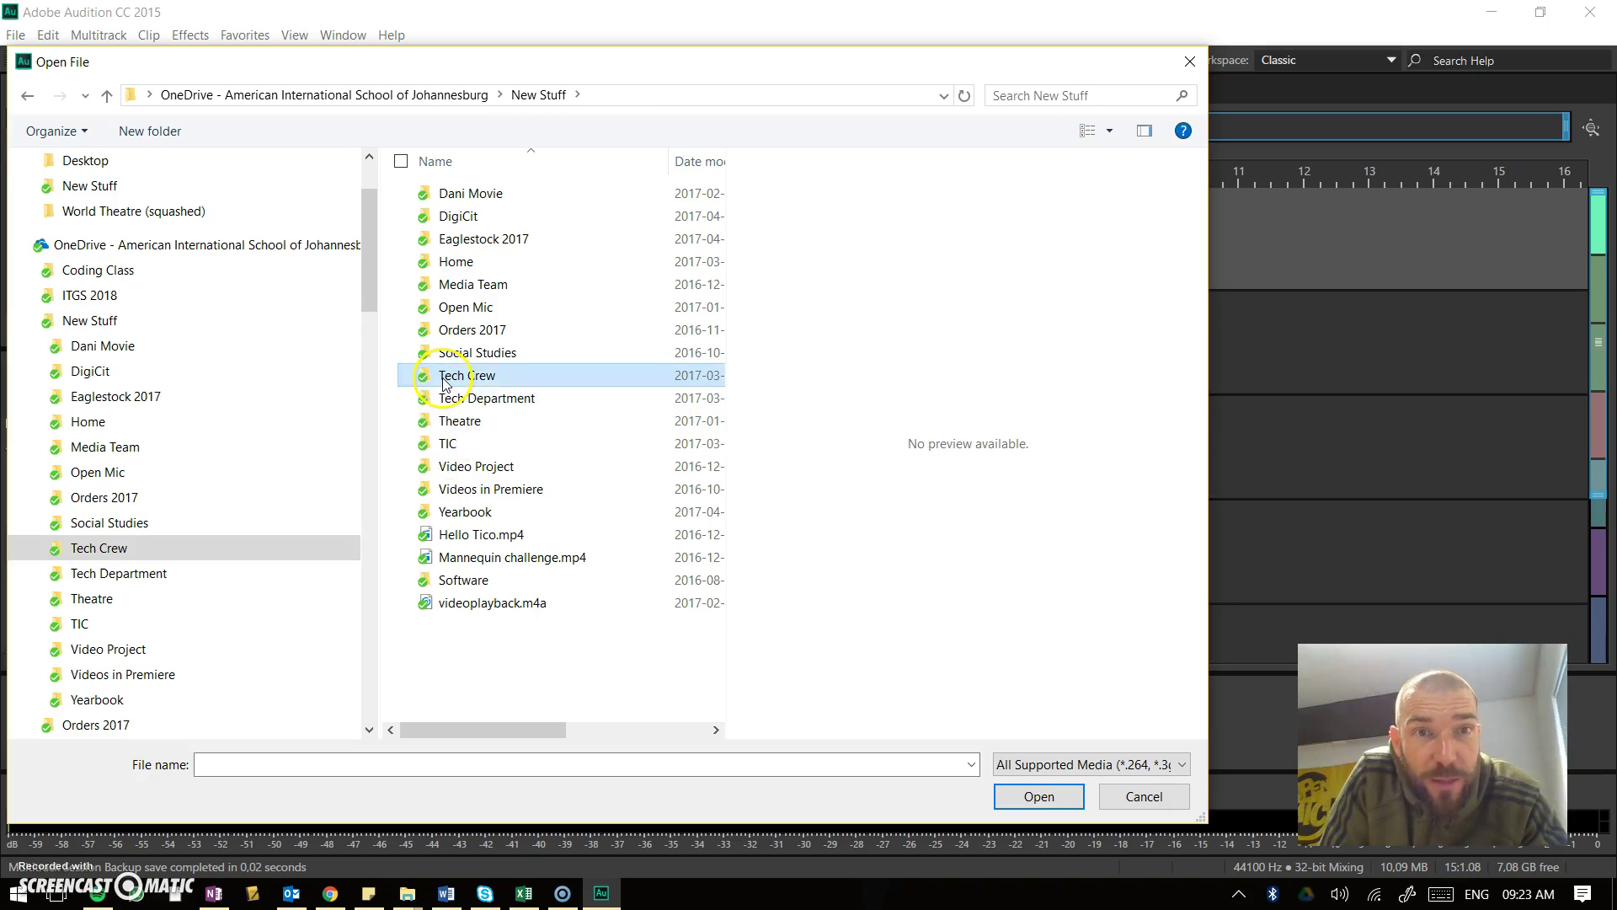
pyautogui.doubleClick(474, 422)
pyautogui.doubleClick(460, 284)
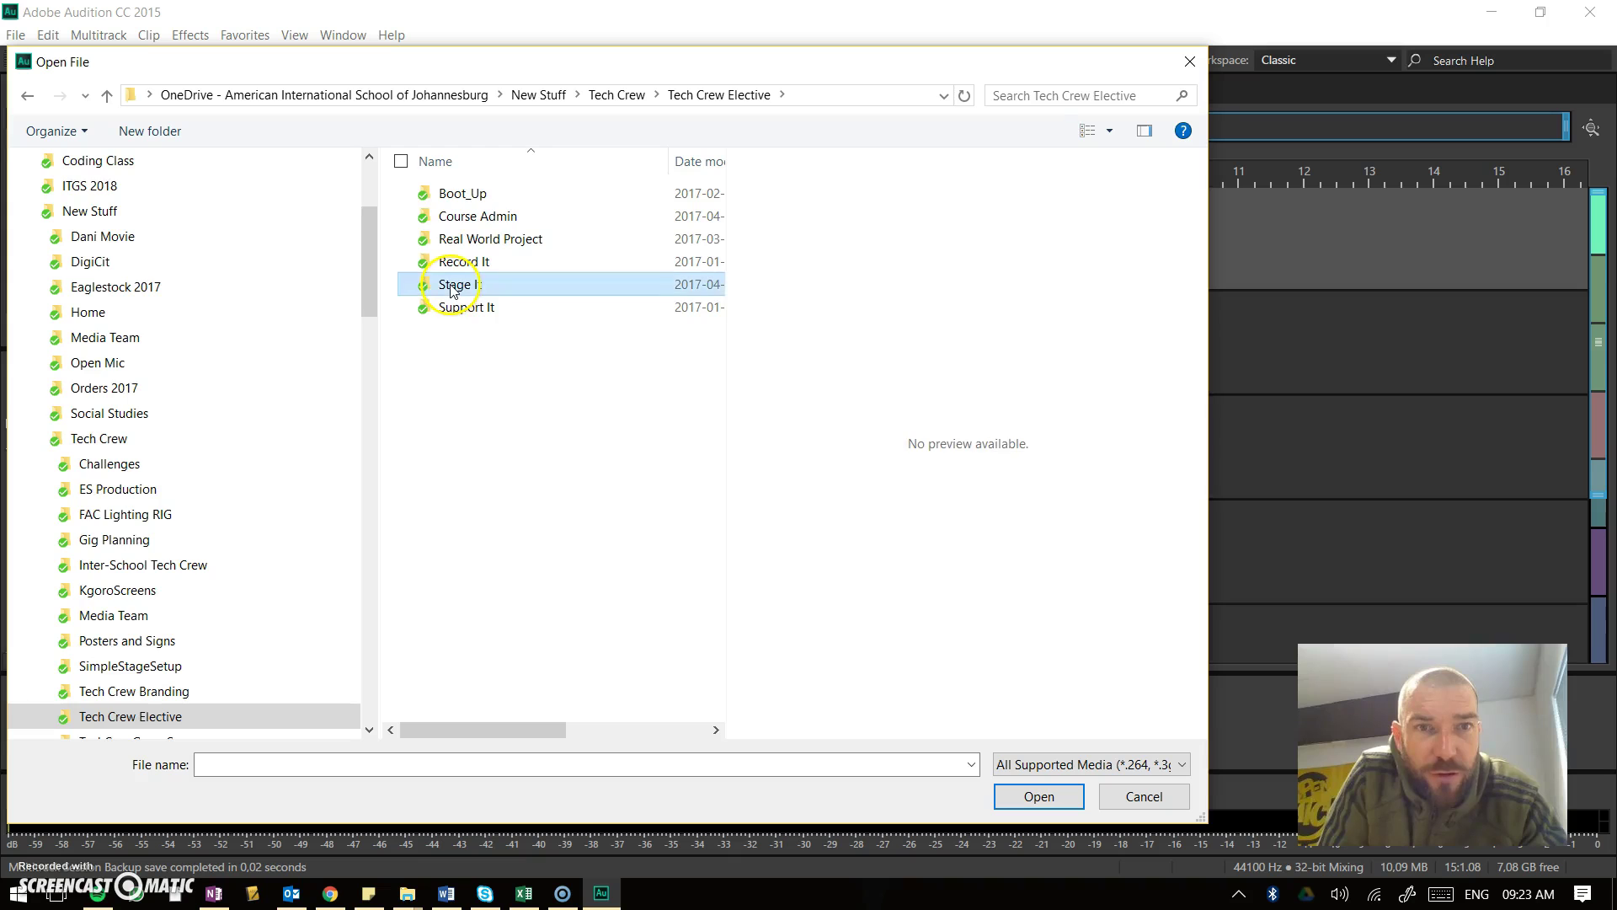
pyautogui.click(487, 221)
pyautogui.doubleClick(485, 221)
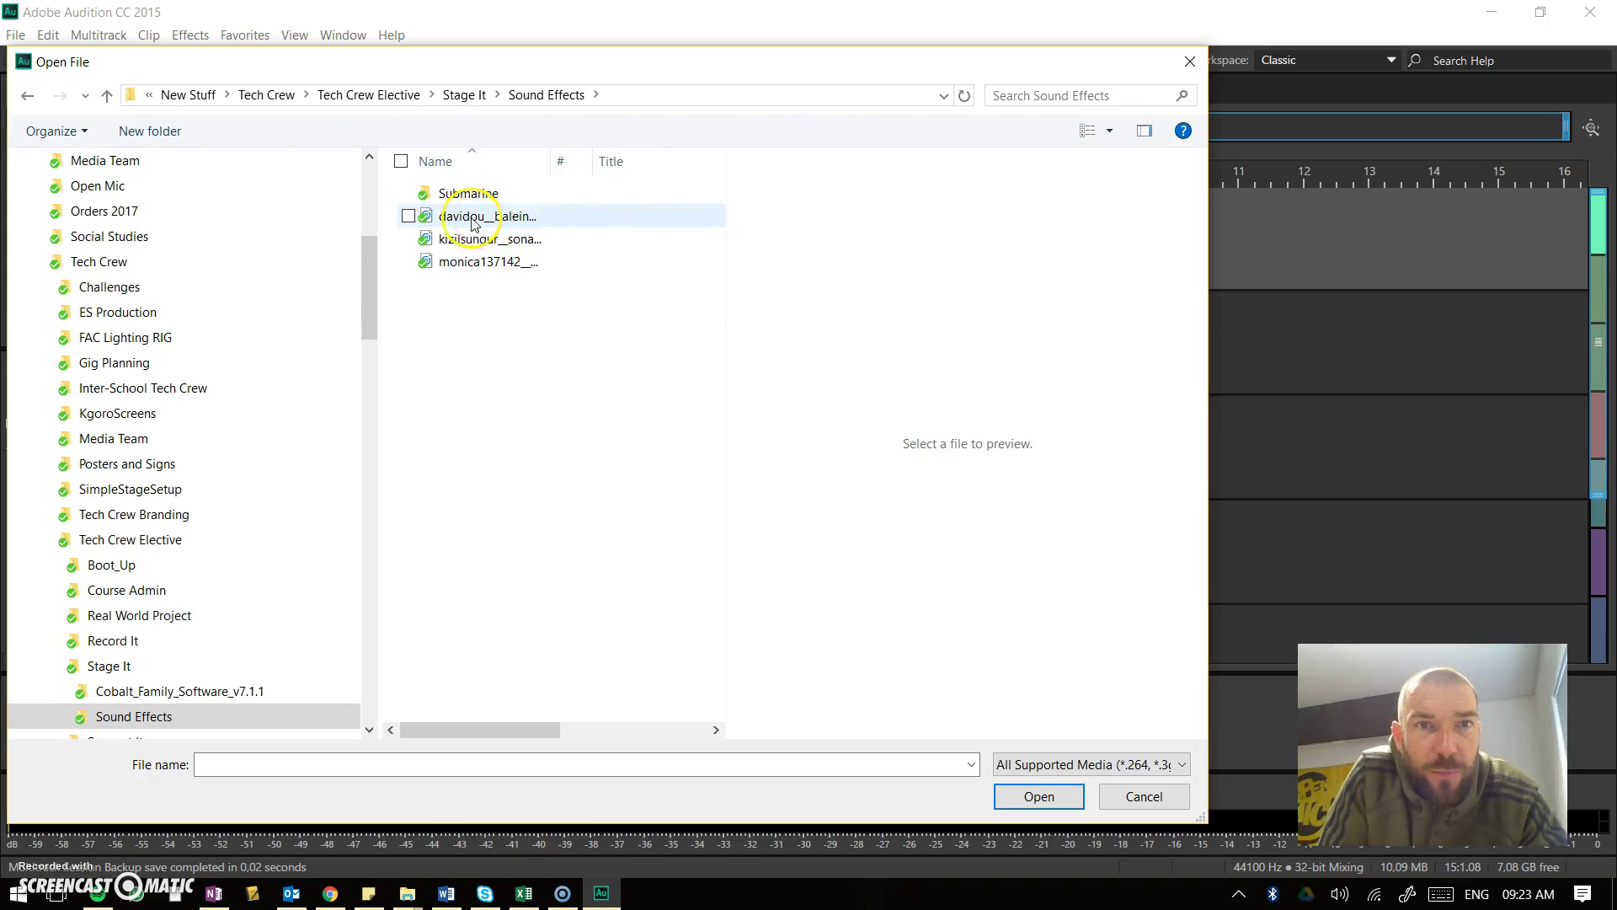
pyautogui.doubleClick(461, 216)
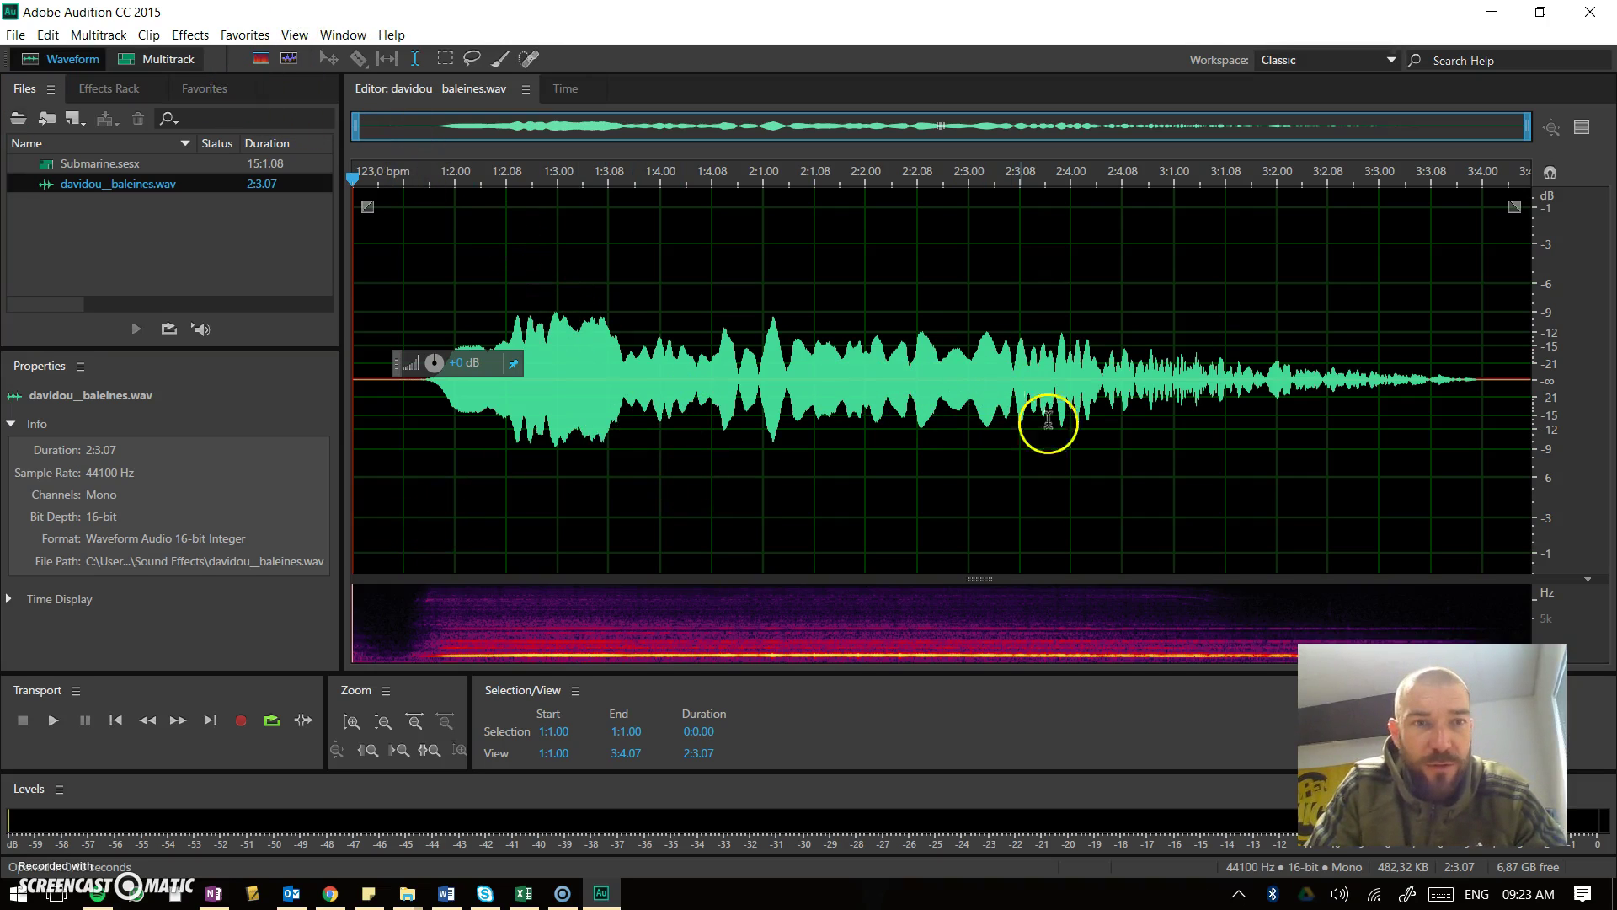
# Play and pause part of the whale sound, then return to Submarine.sesx.
pyautogui.click(53, 721)
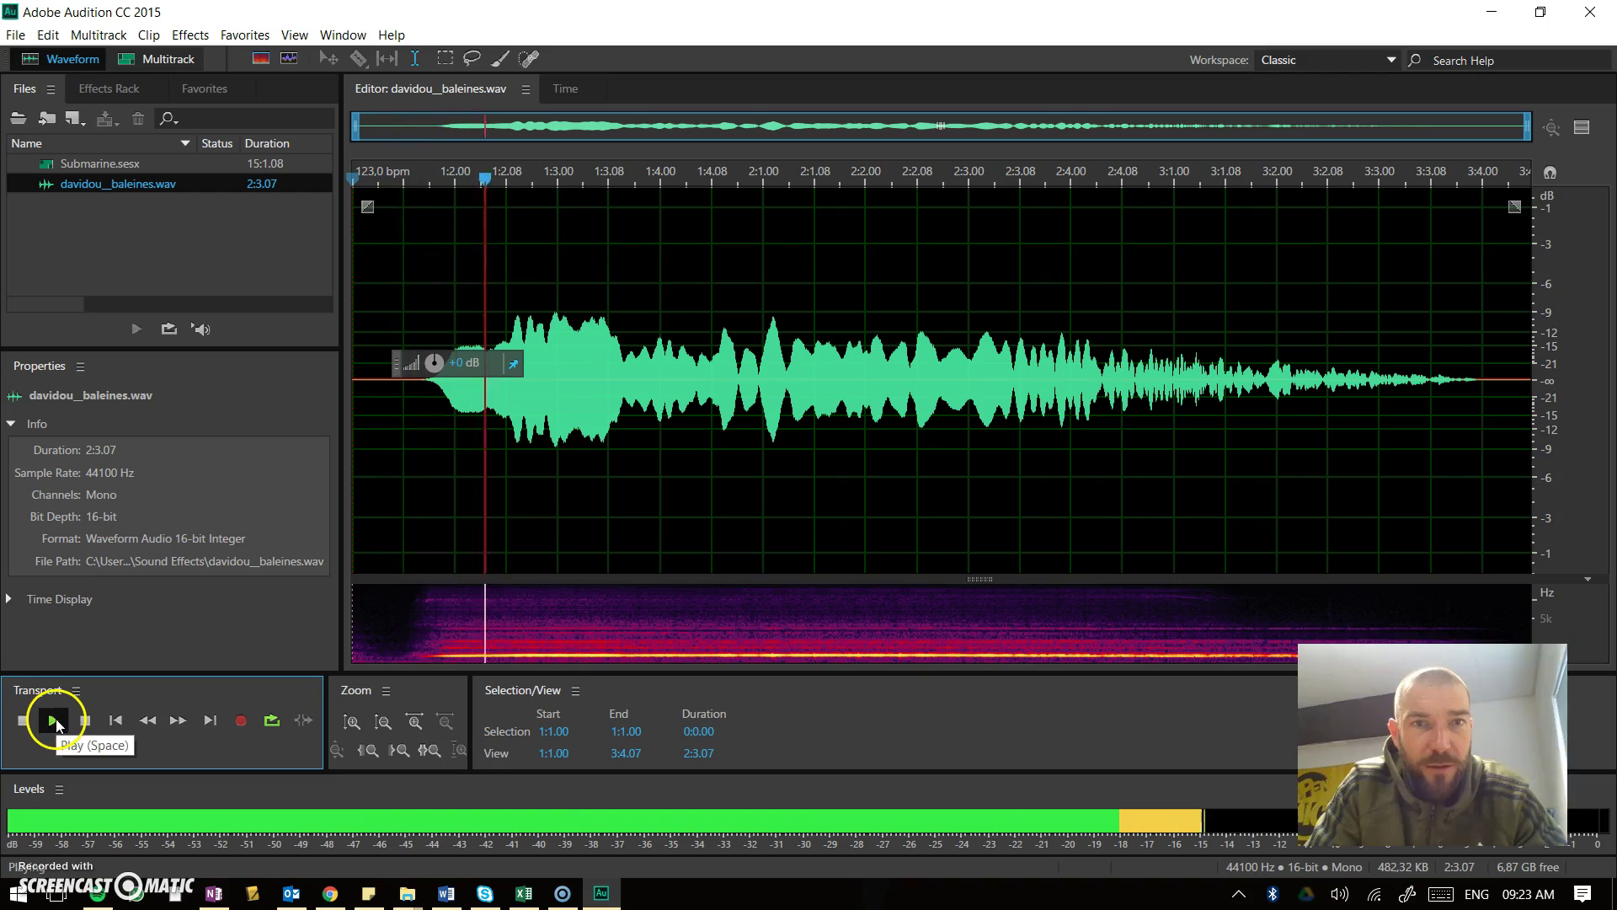
pyautogui.click(87, 726)
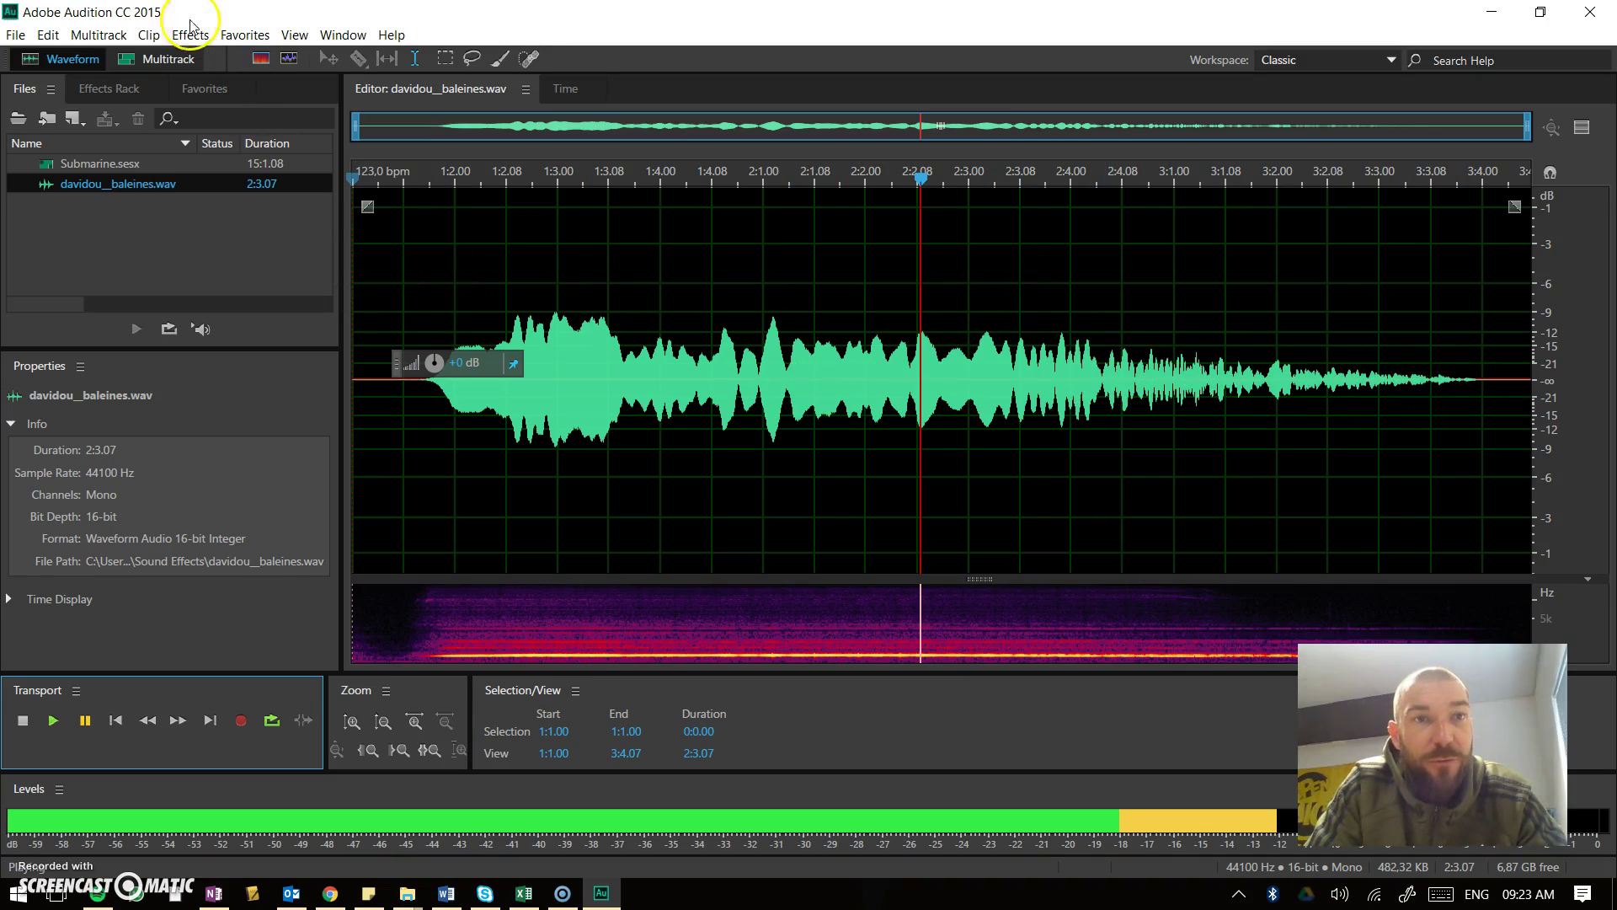
pyautogui.click(139, 58)
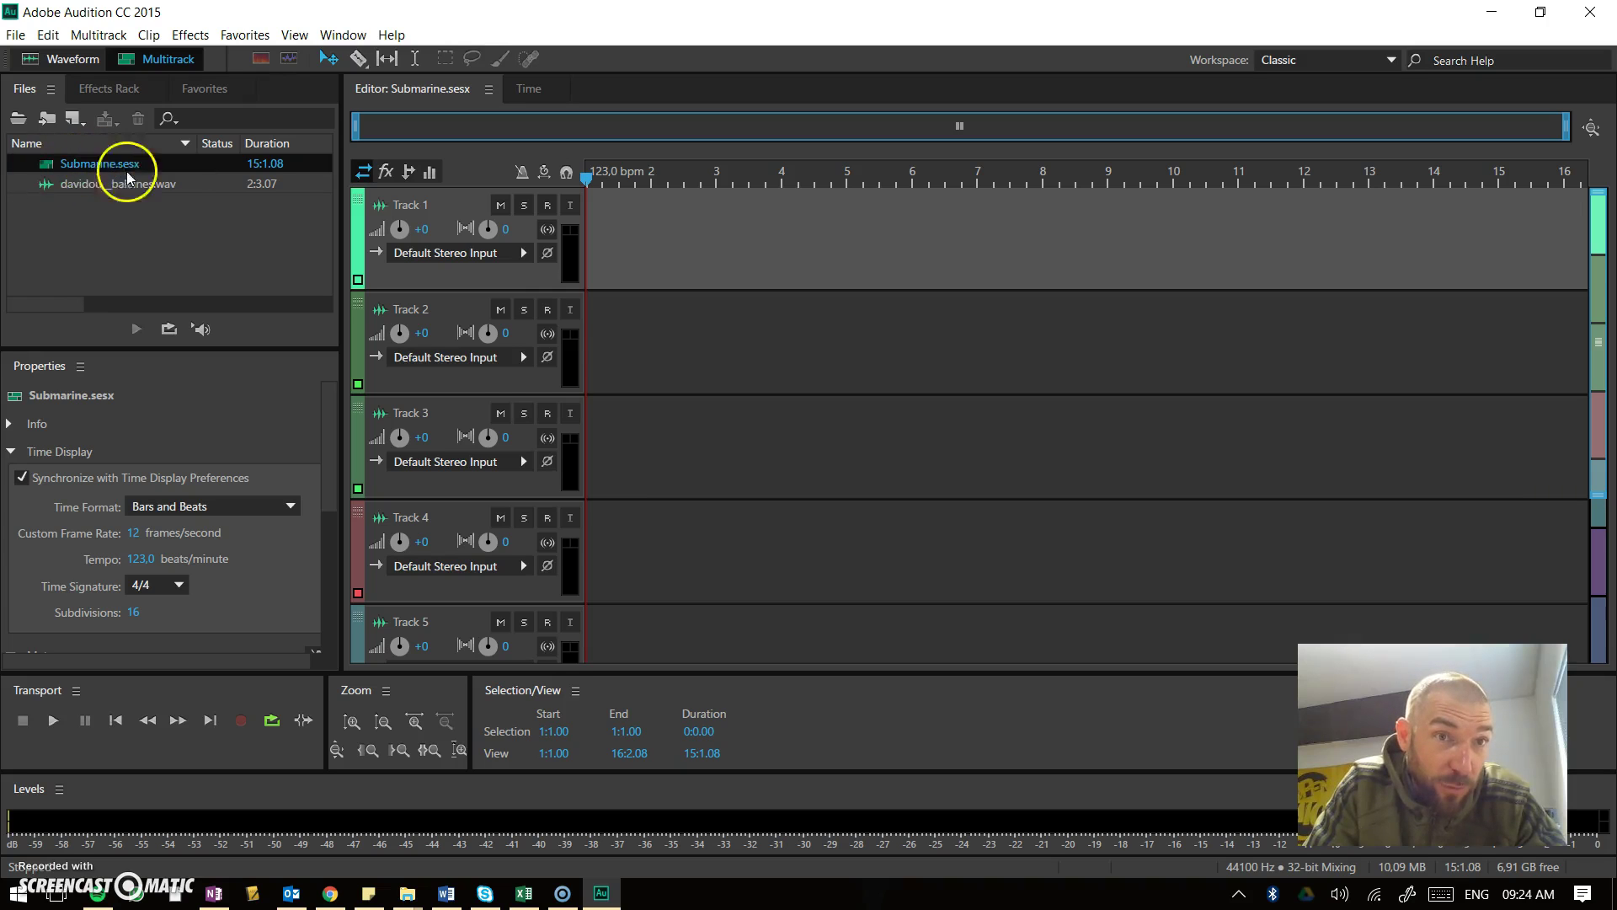
# Place davidou_baleines.wav at the start of Track 1 and play it briefly.
pyautogui.click(83, 188)
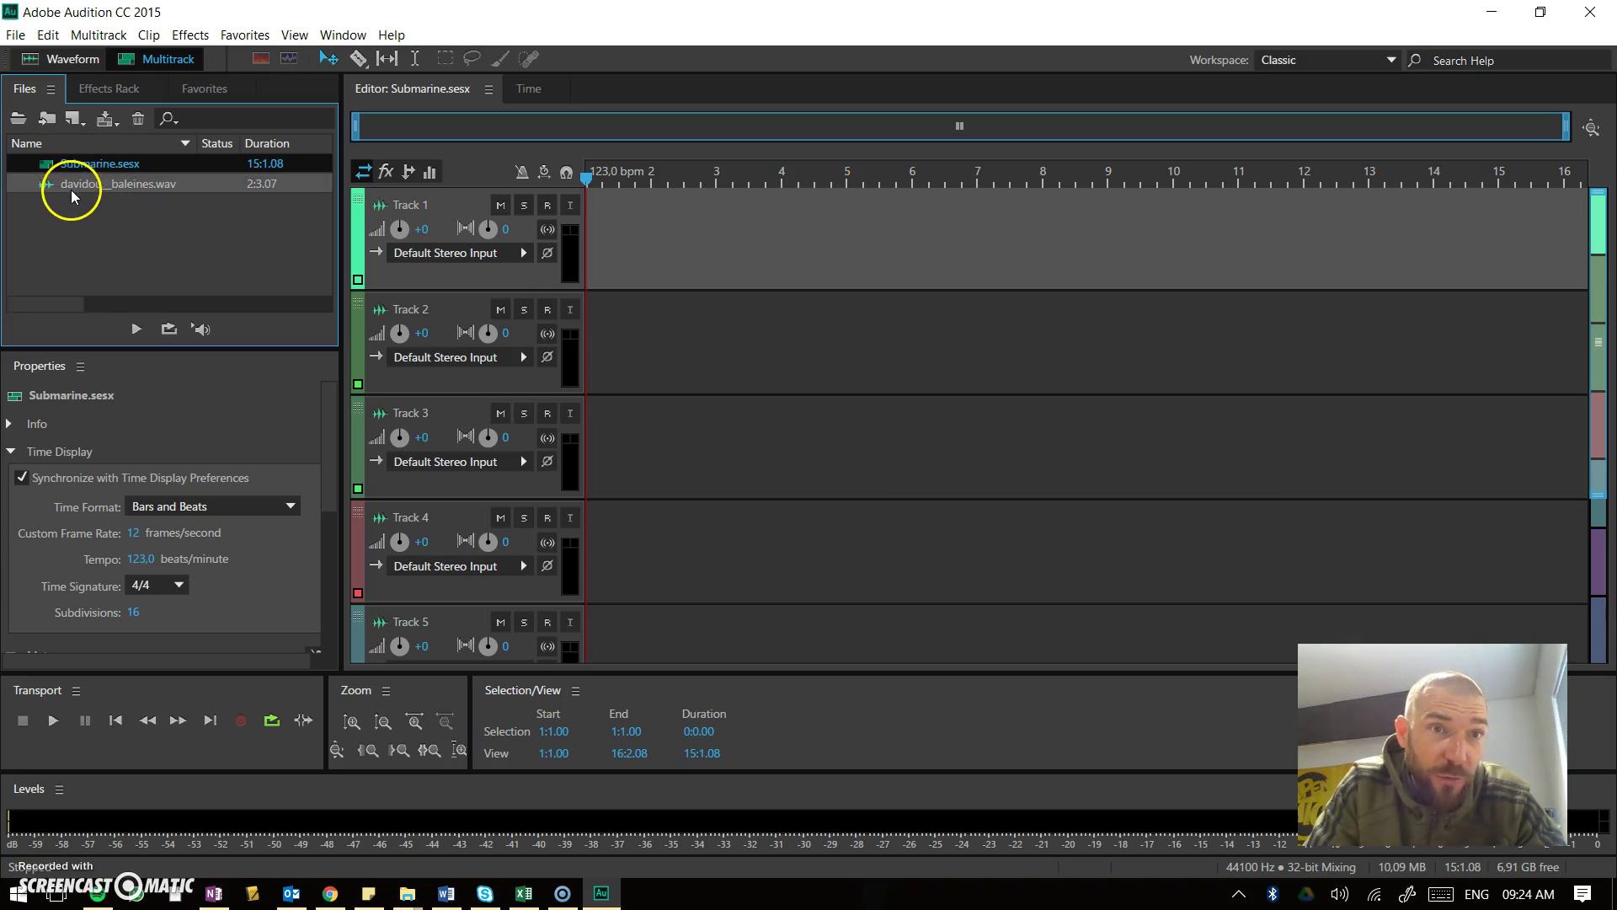
pyautogui.moveTo(60, 189); pyautogui.dragTo(547, 252)
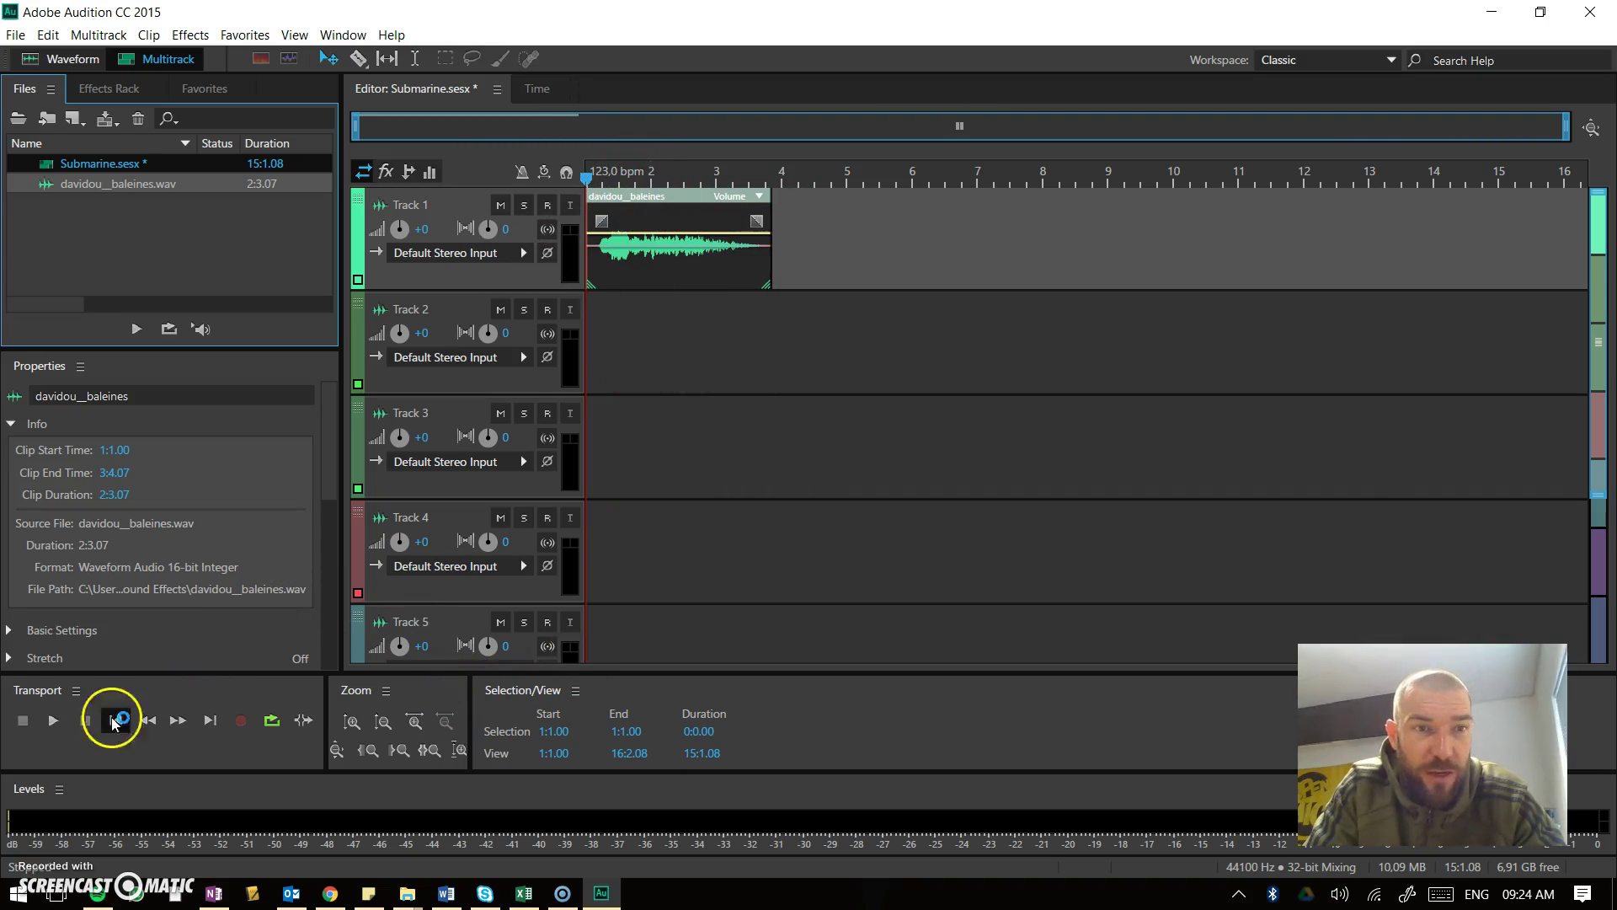
pyautogui.click(52, 721)
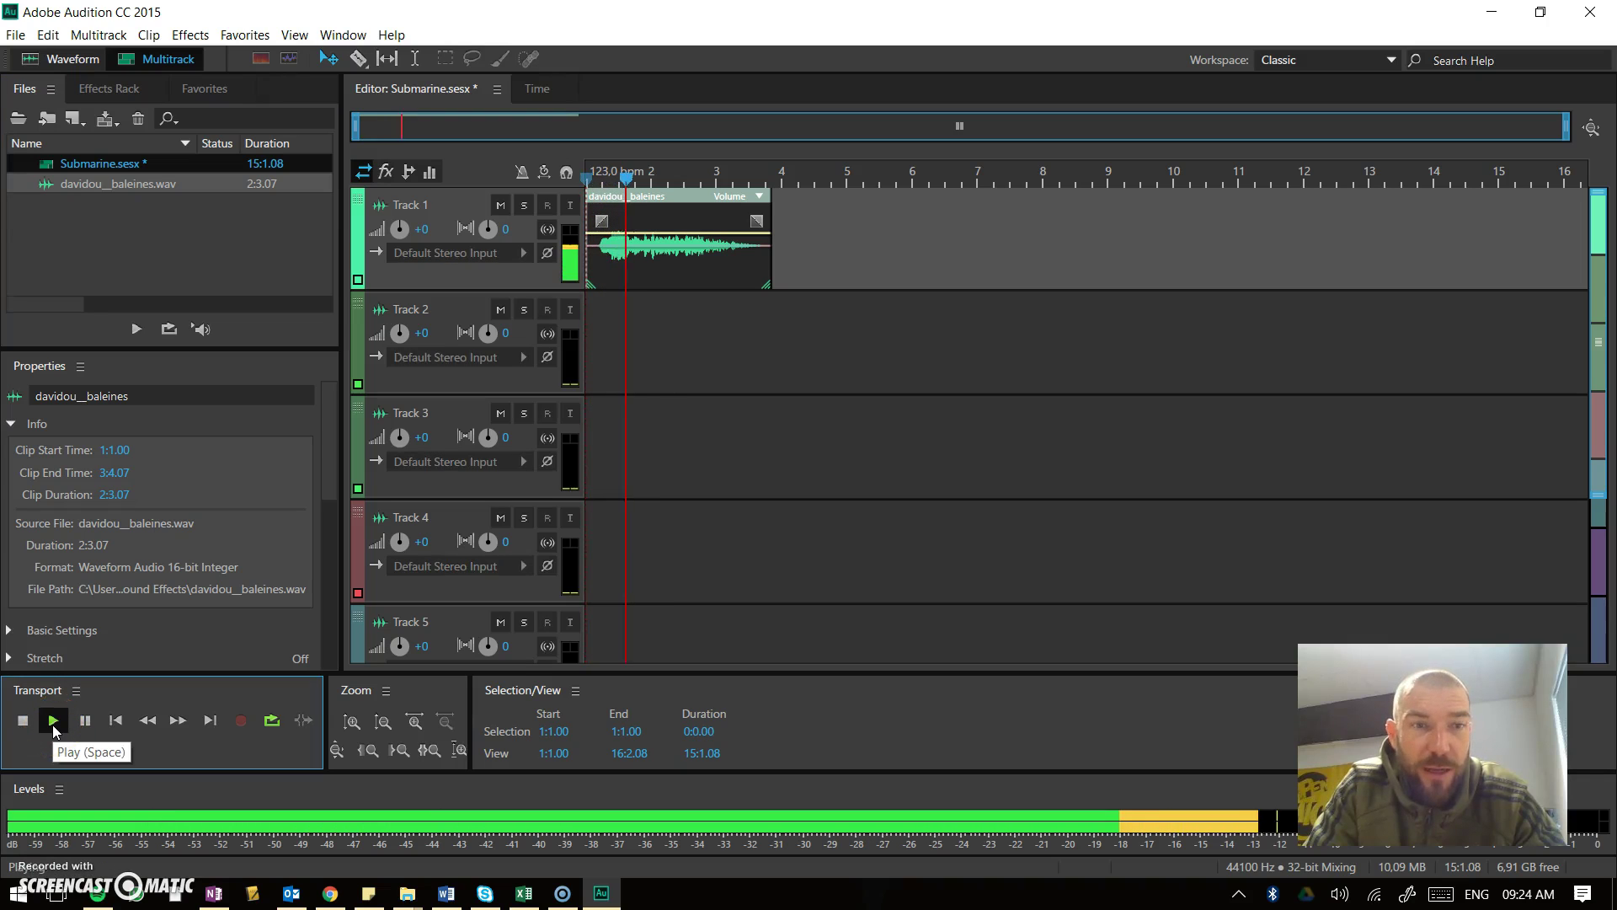
pyautogui.click(745, 173)
pyautogui.click(85, 721)
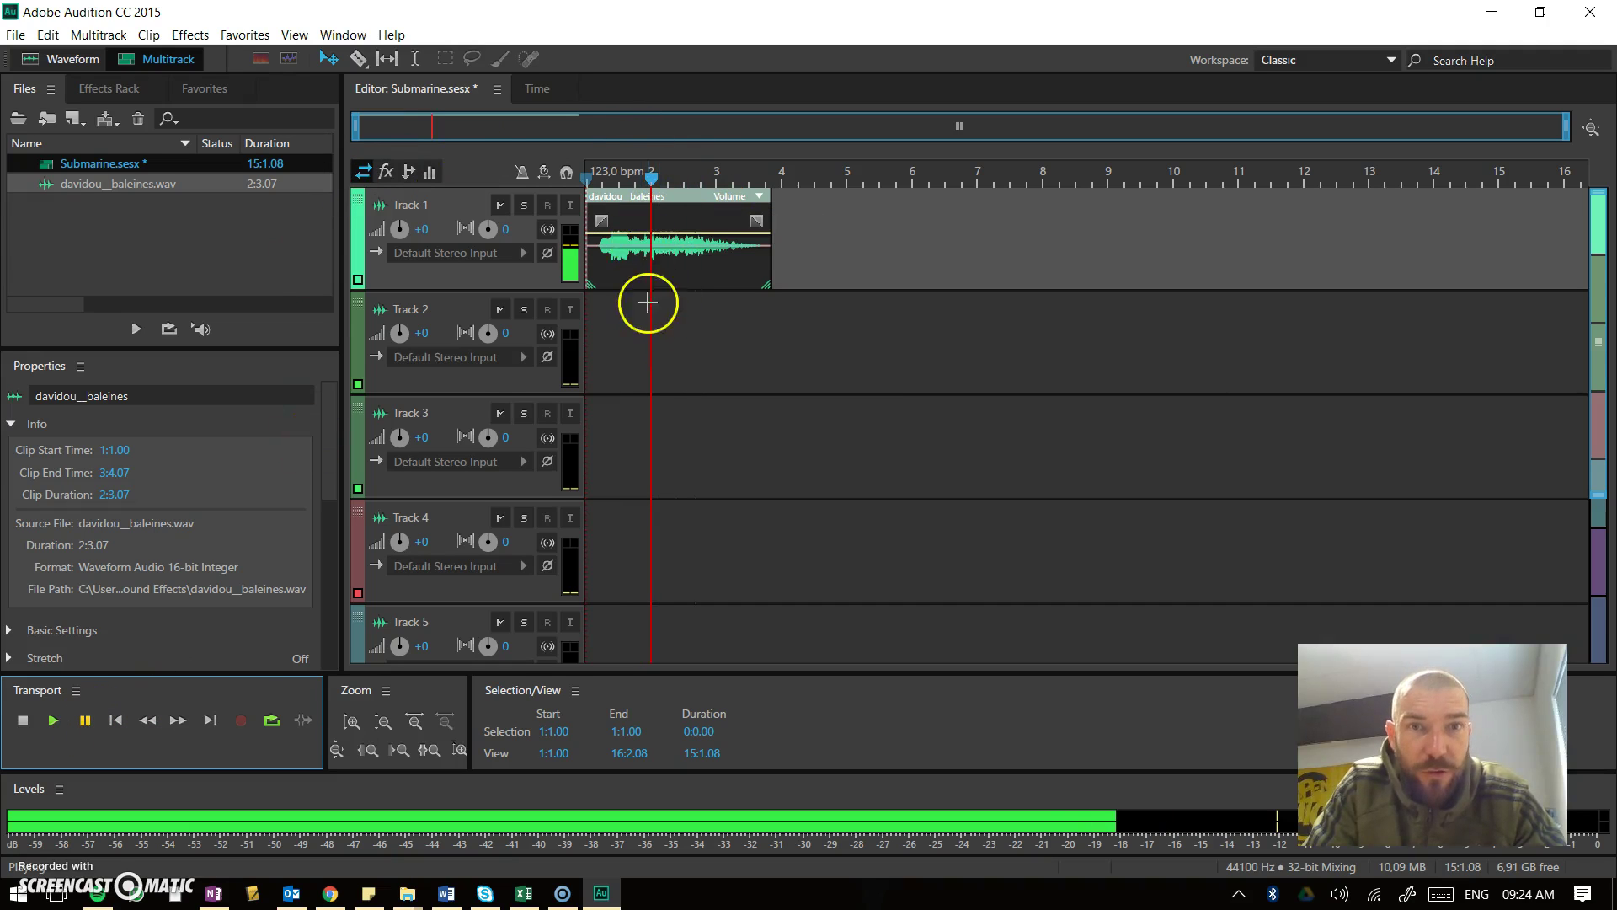
# Import kizilsungur__sonar.wav into Files and go back to the Submarine session.
pyautogui.click(31, 122)
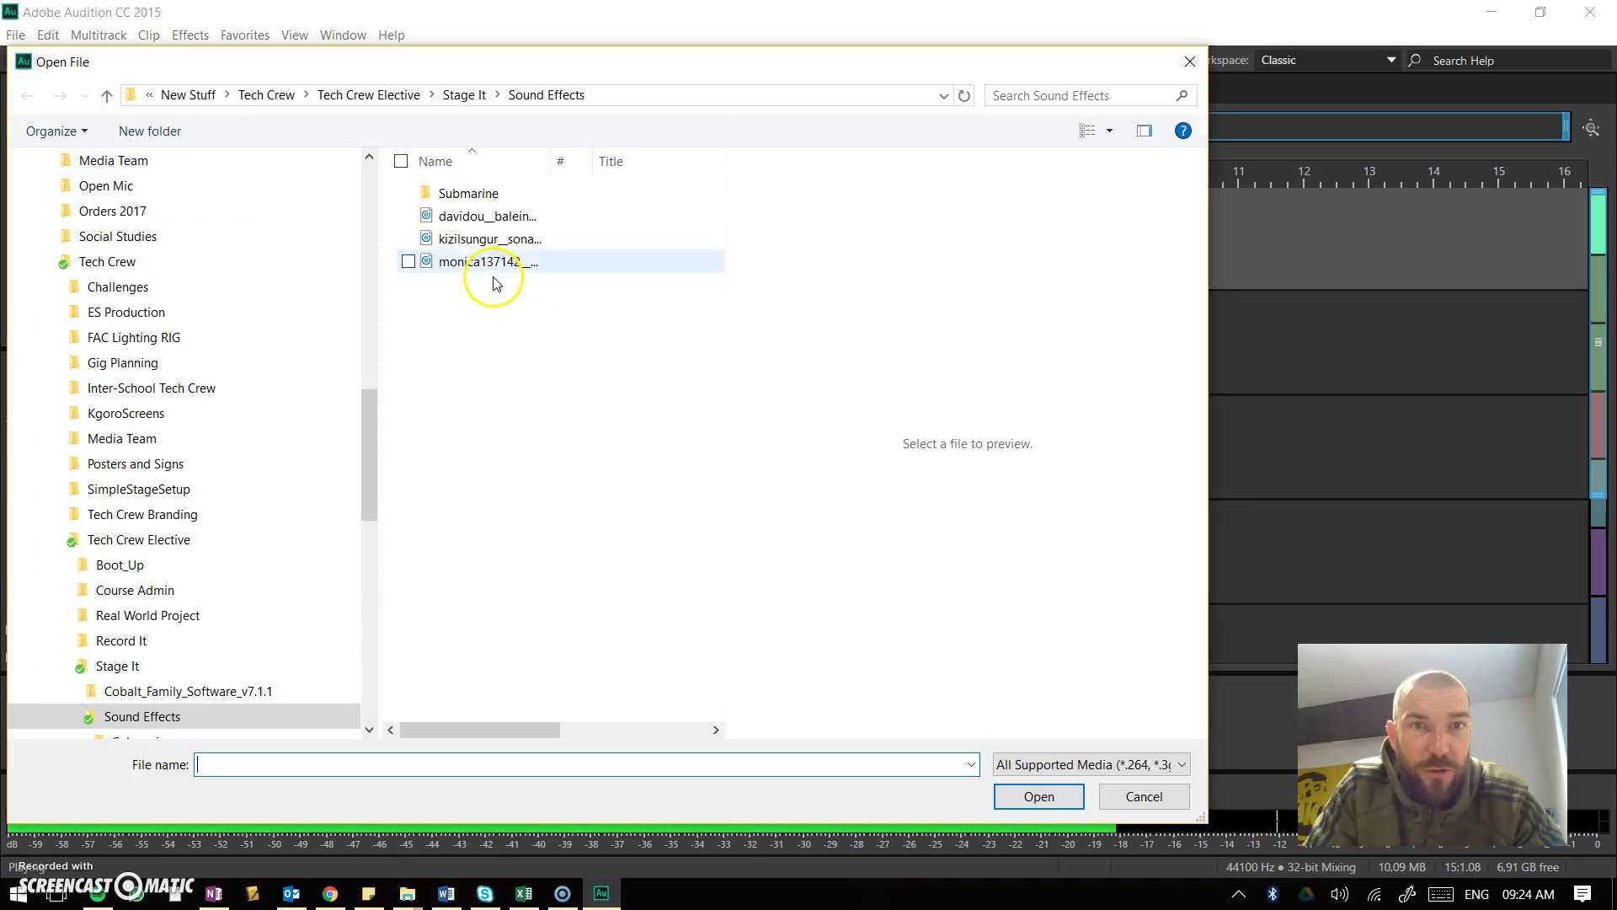
pyautogui.click(463, 239)
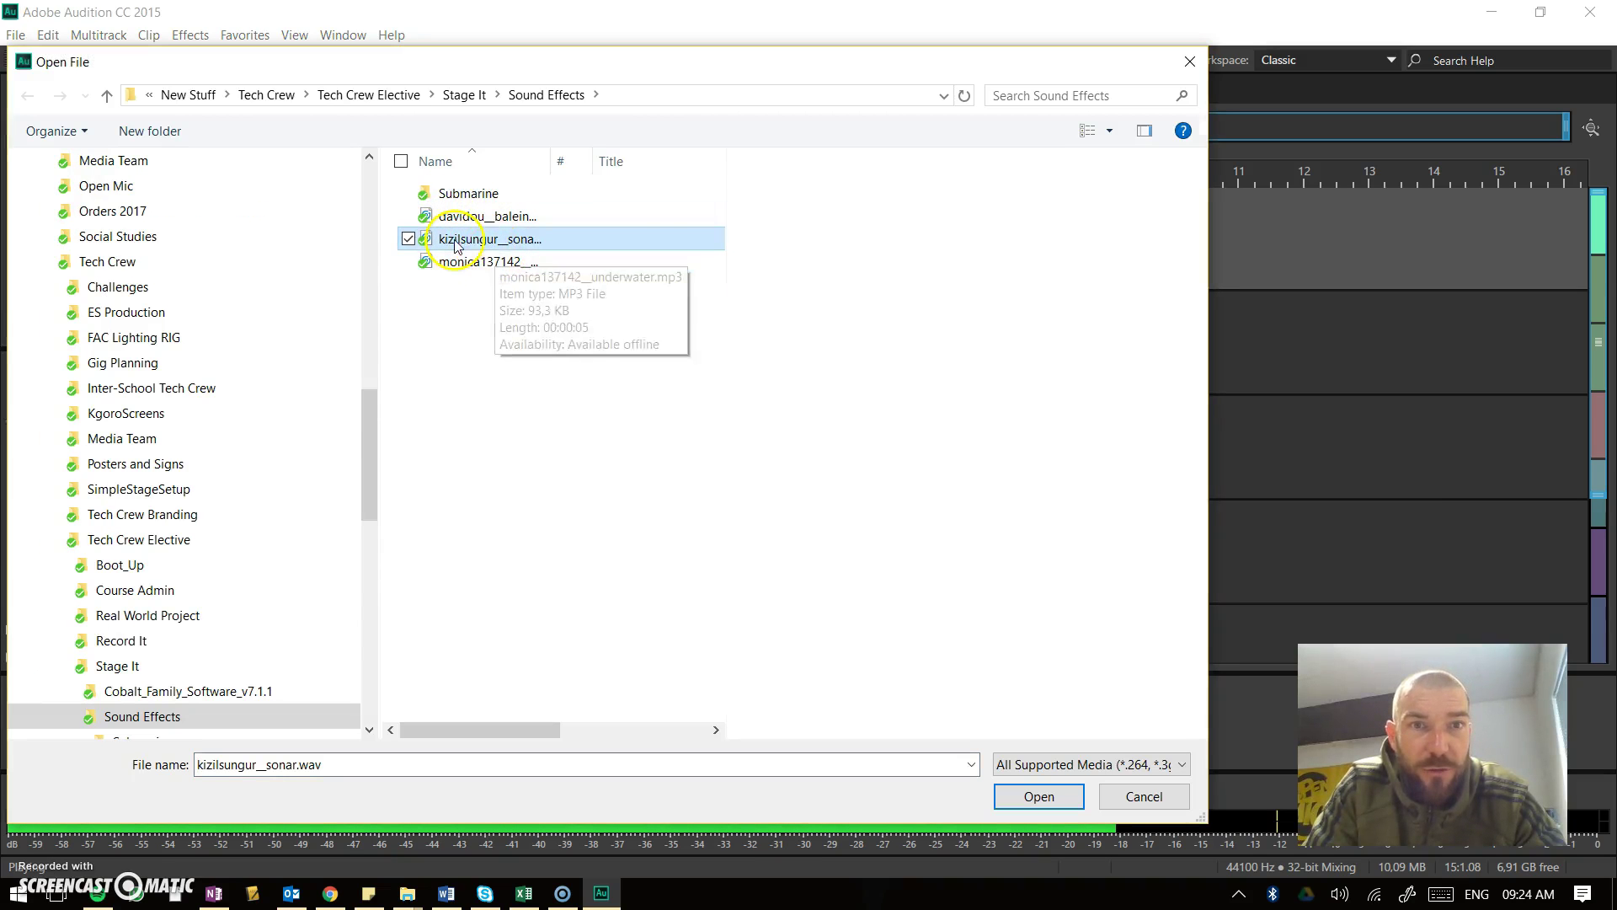
pyautogui.moveTo(557, 158); pyautogui.dragTo(644, 160)
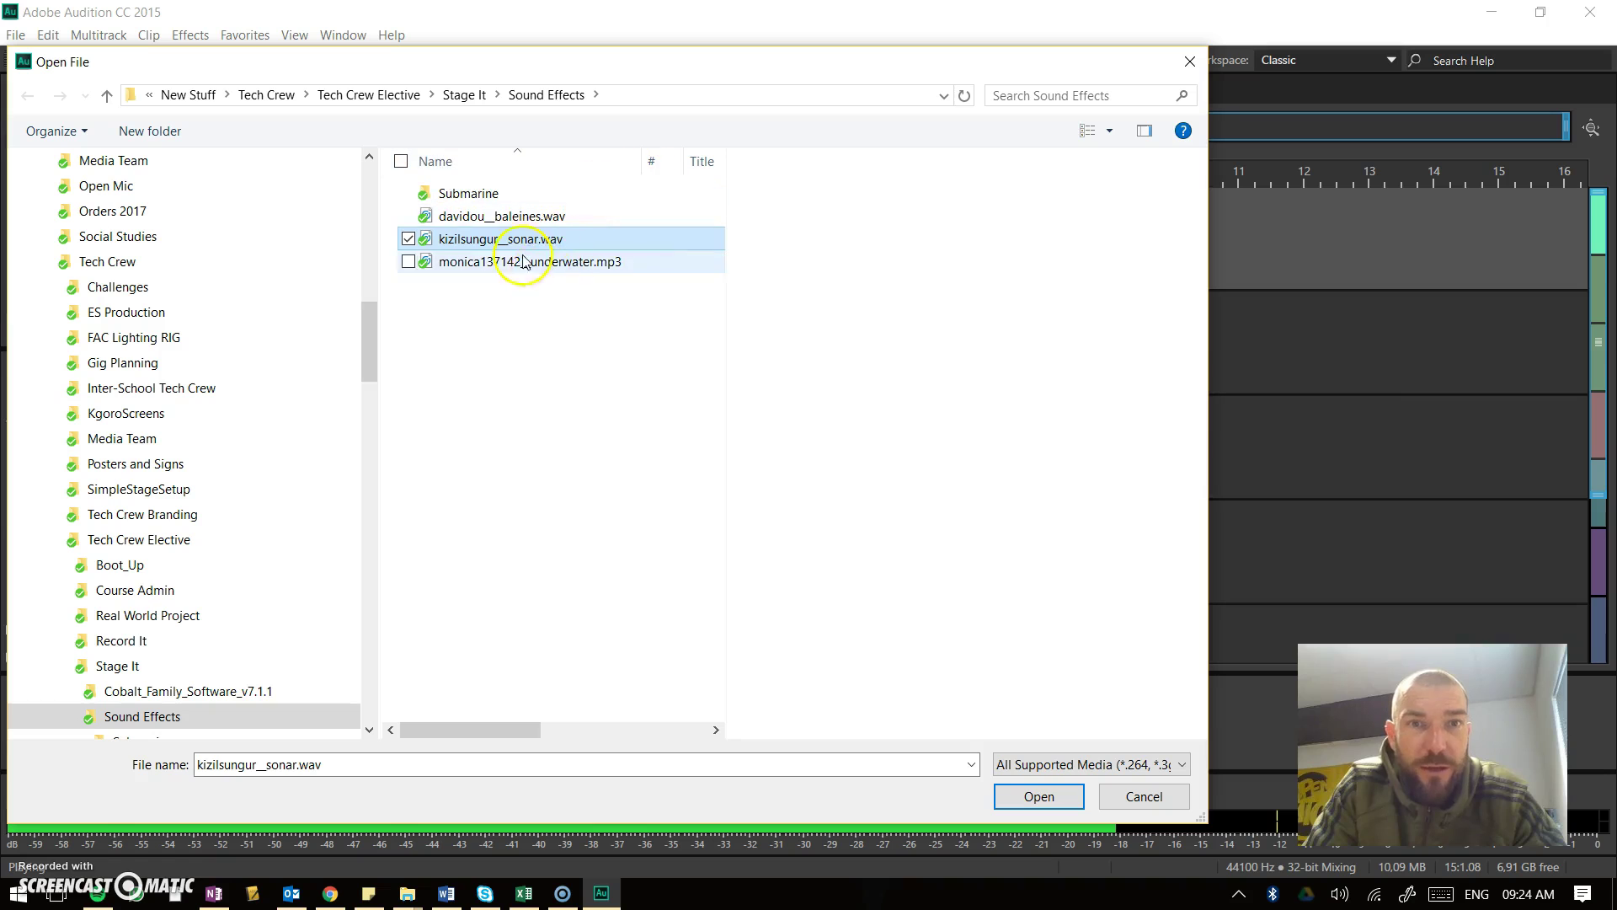
pyautogui.click(1036, 796)
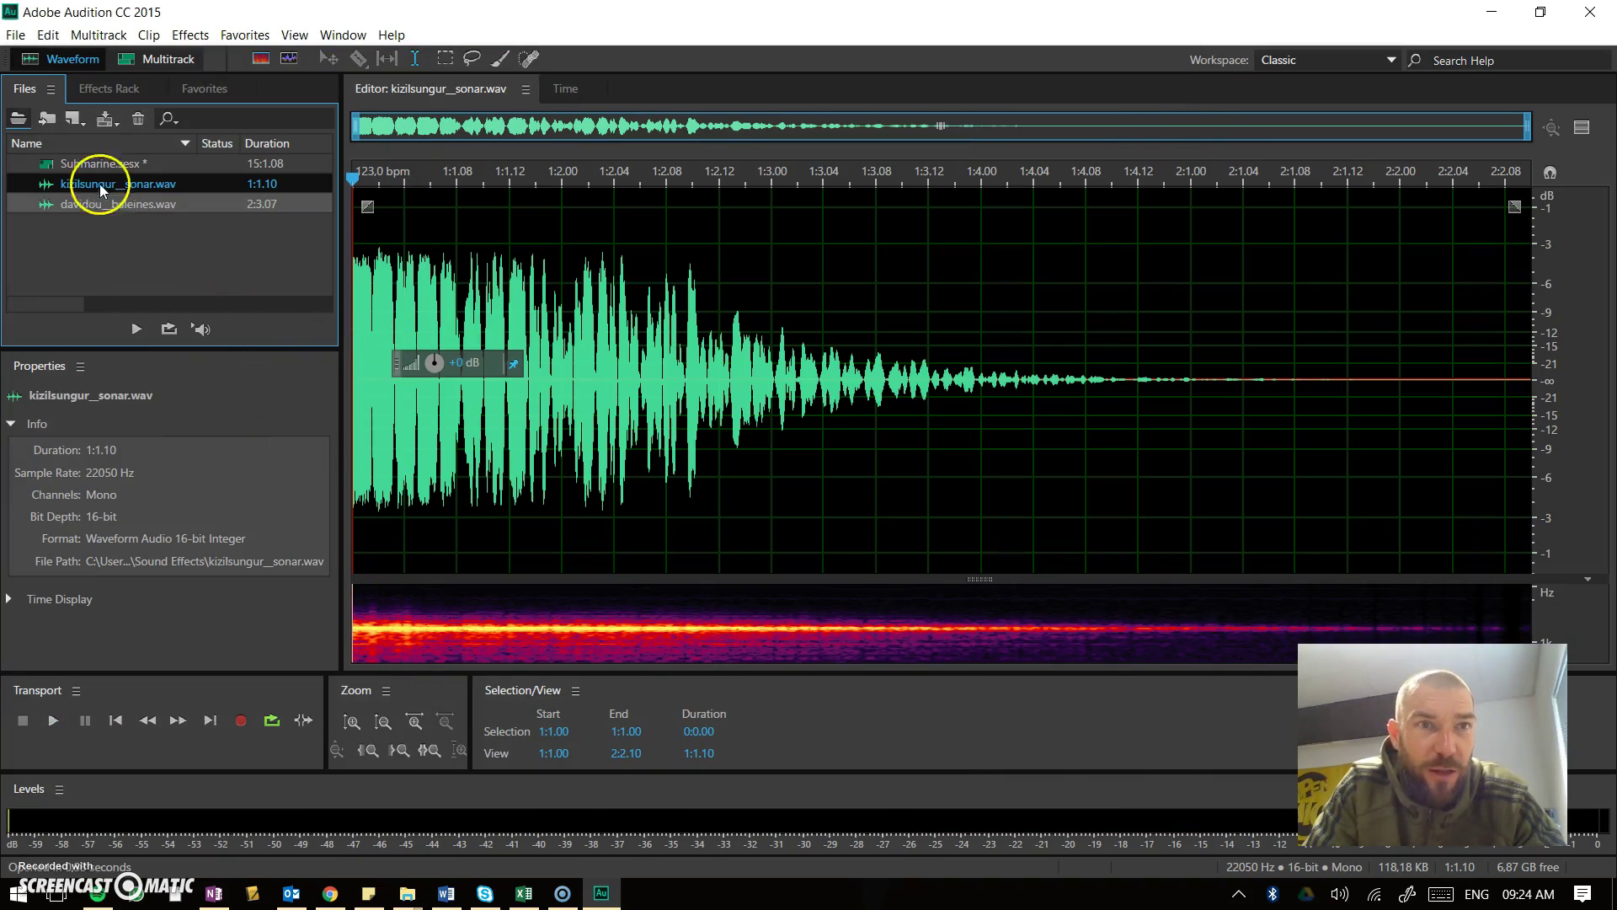
pyautogui.click(103, 91)
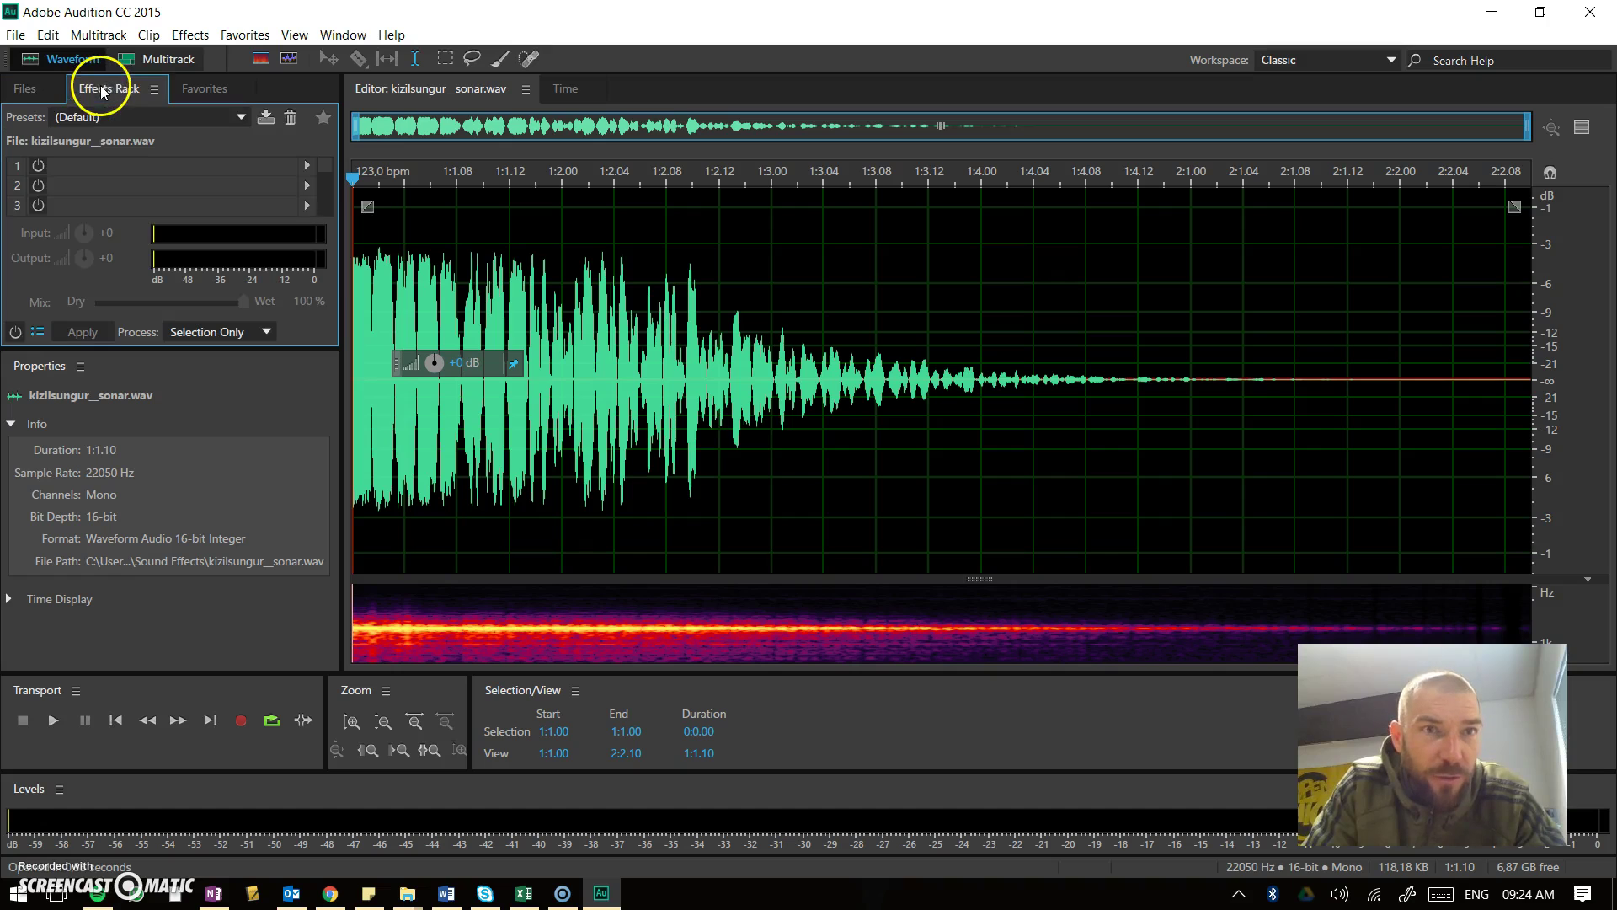
pyautogui.click(38, 88)
pyautogui.click(143, 61)
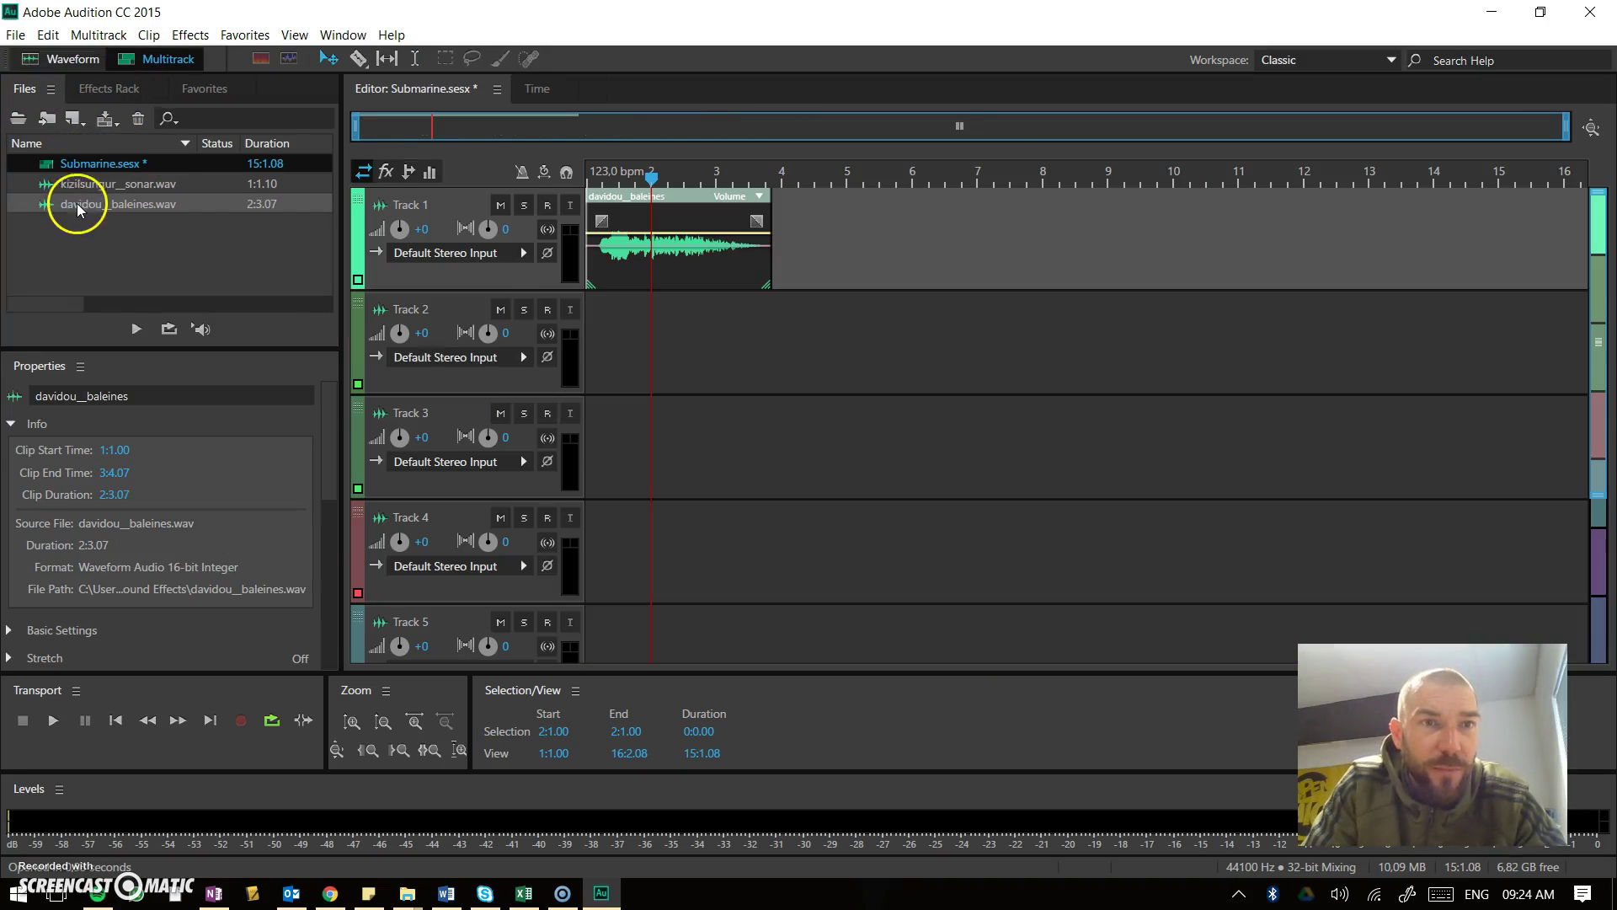
# Add the sonar clip to Track 2 with sample-rate conversion, then play both clips from the start.
pyautogui.moveTo(75, 184); pyautogui.dragTo(655, 337)
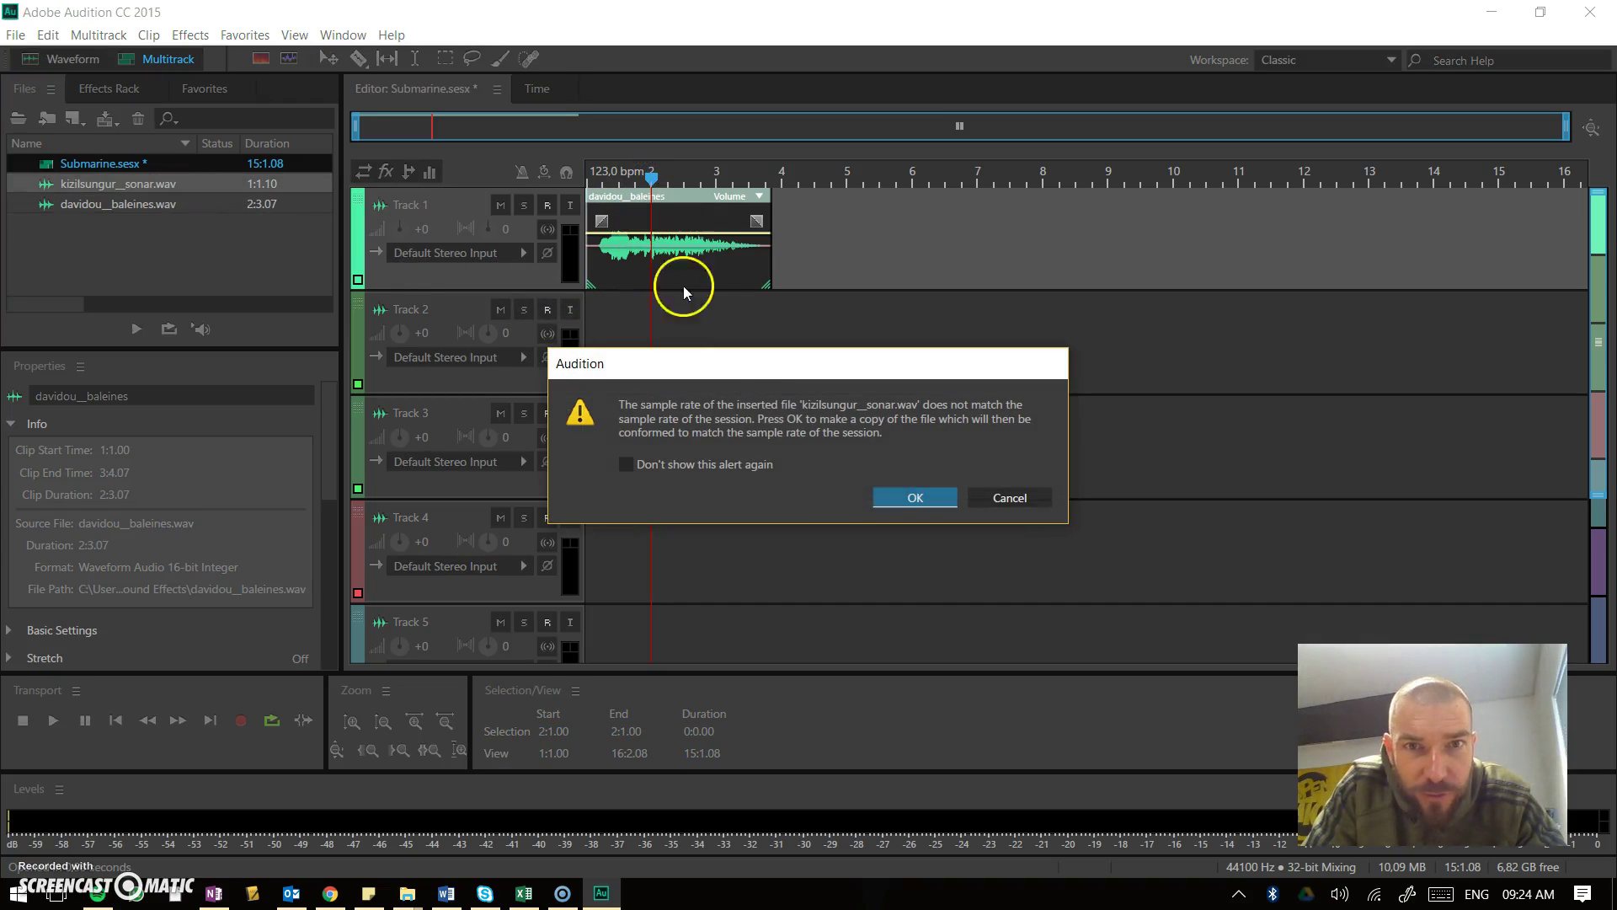
pyautogui.click(900, 512)
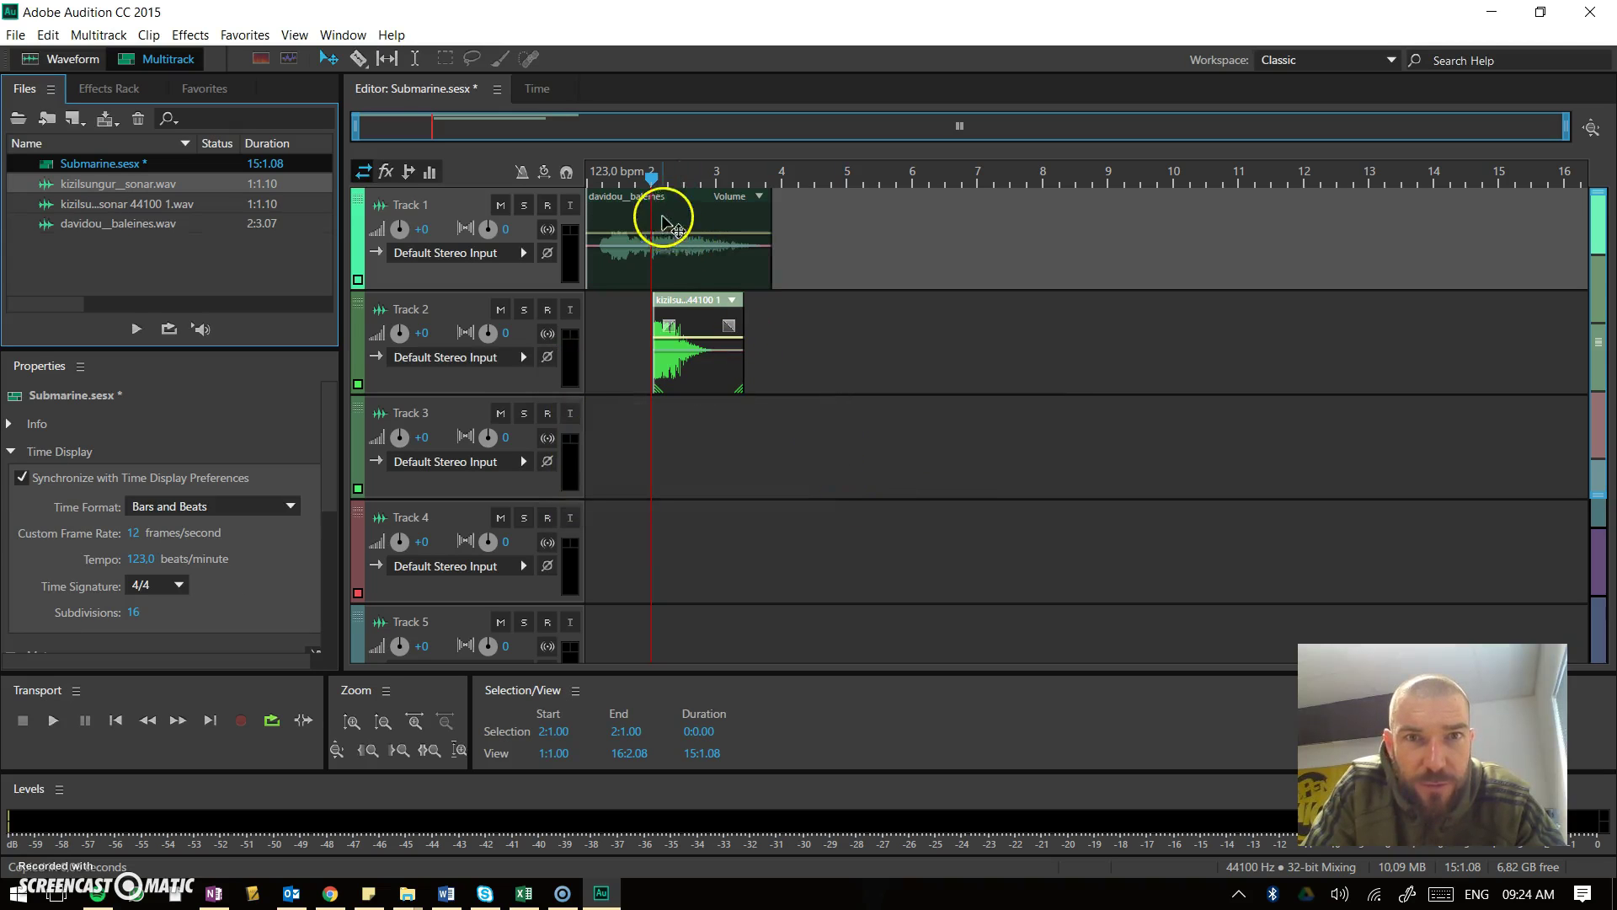
pyautogui.moveTo(644, 173); pyautogui.dragTo(584, 182)
pyautogui.click(52, 720)
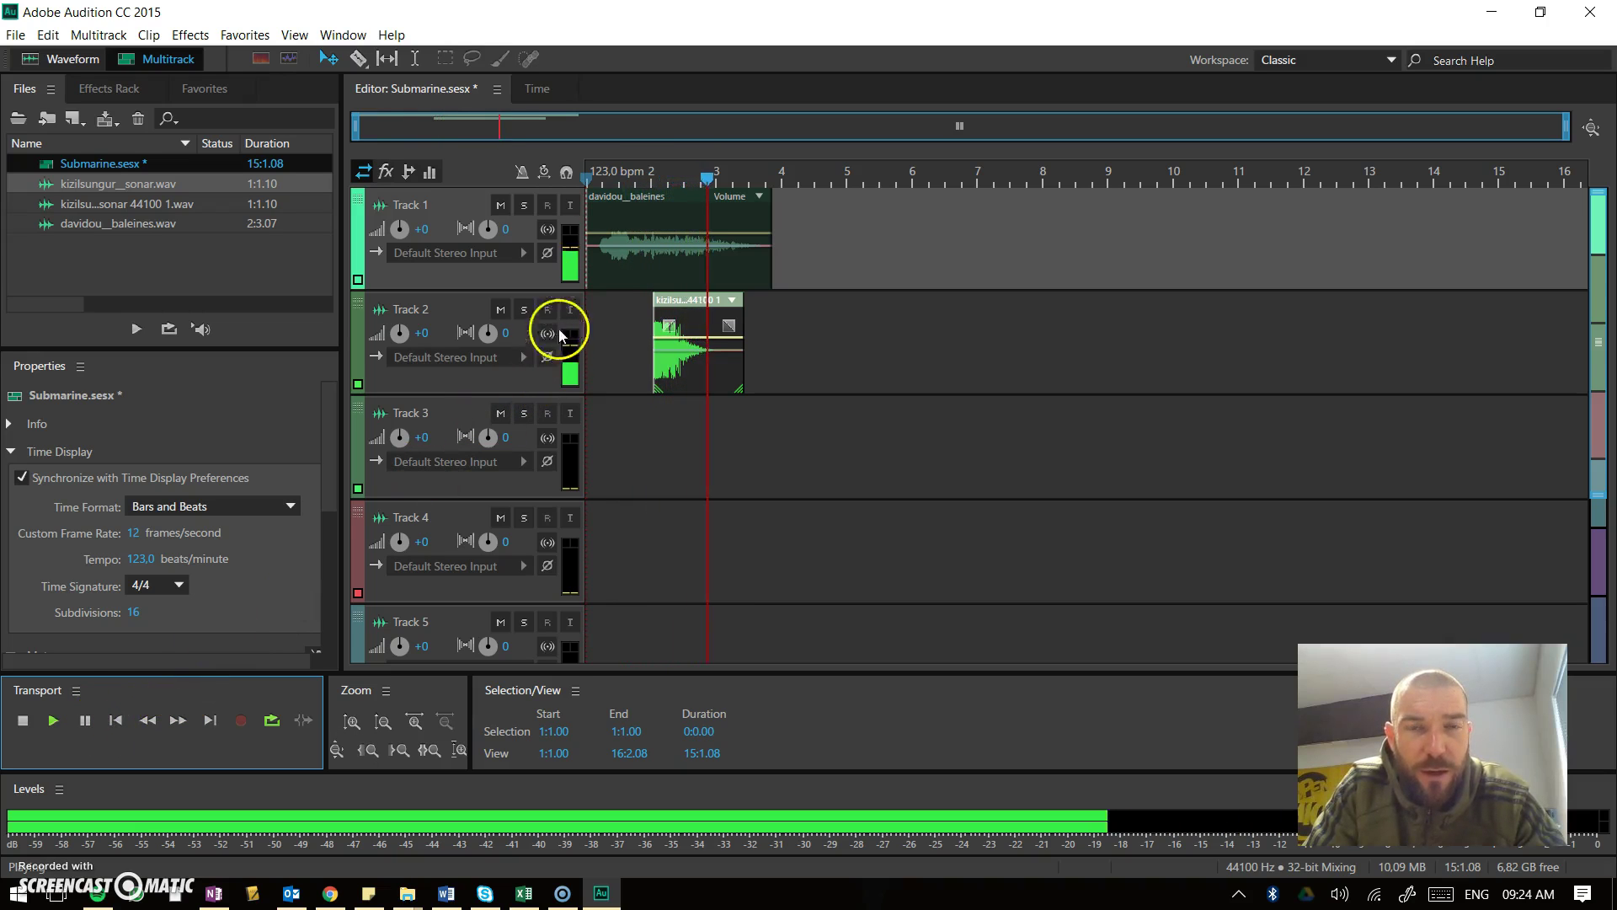
pyautogui.click(23, 721)
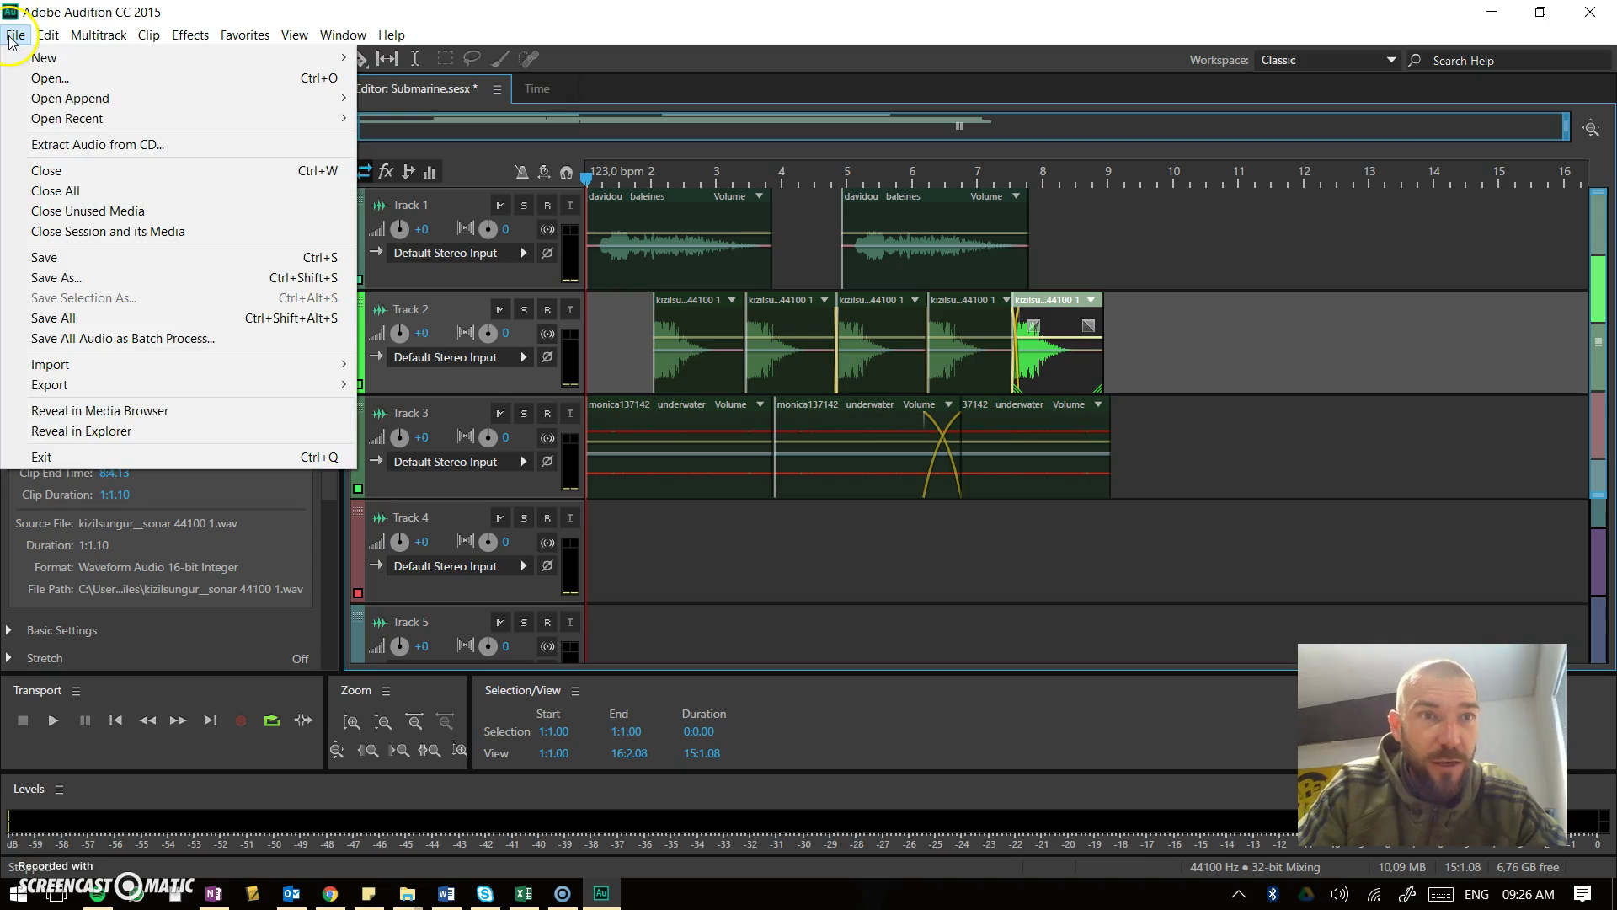
# Export the entire session as MP3 mixdown Submarine_mixdown.mp3 to the Desktop.
pyautogui.moveTo(50, 381)
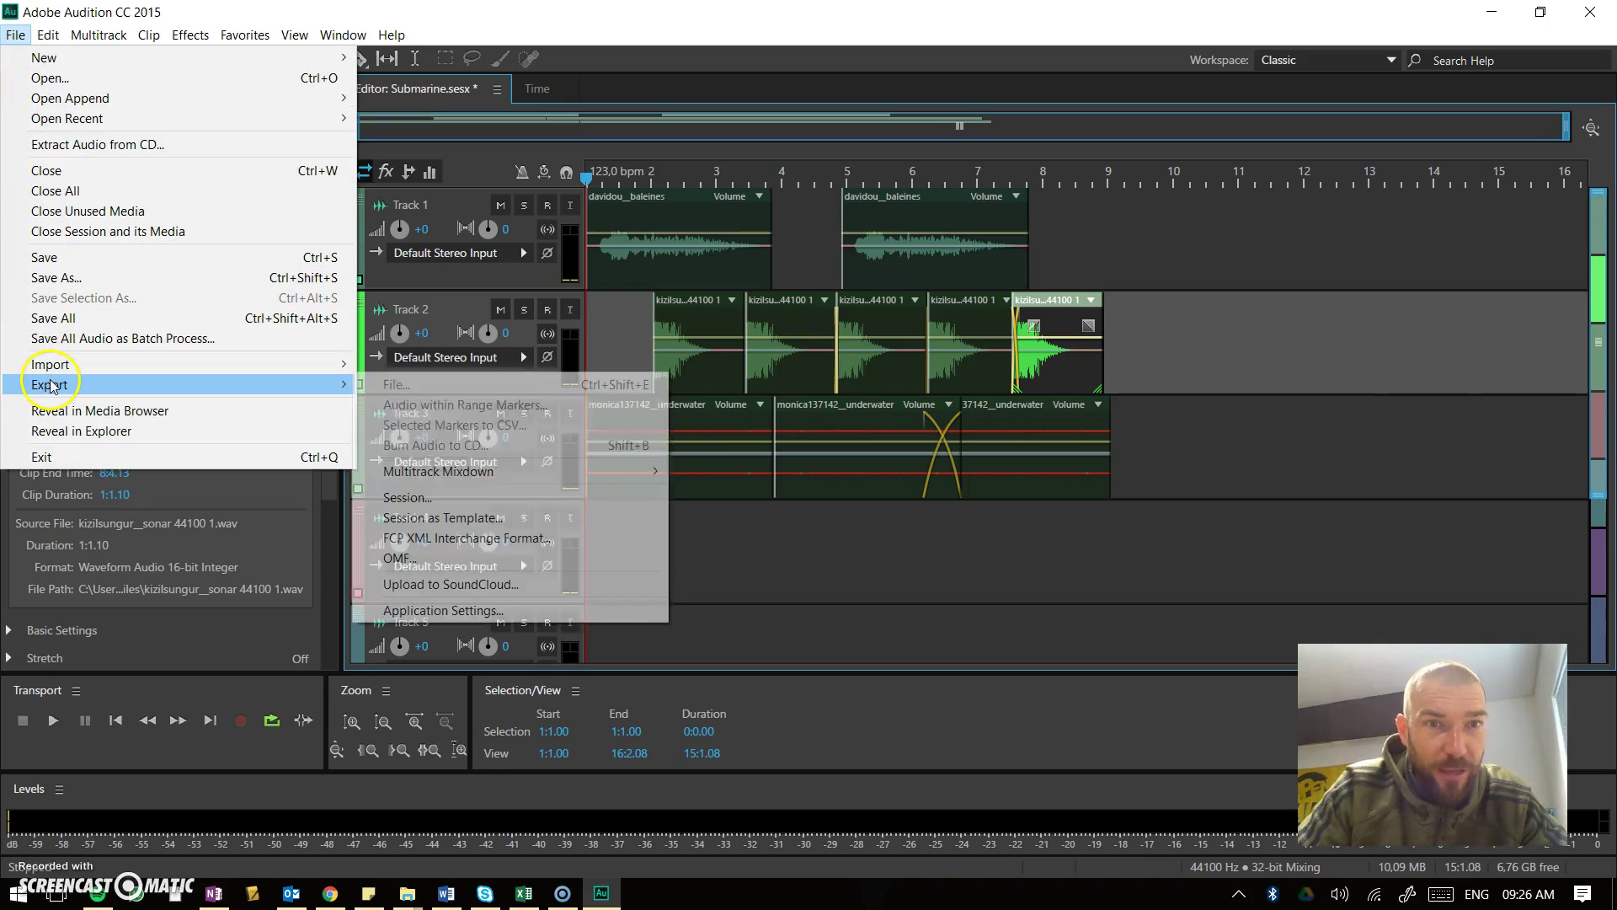
pyautogui.moveTo(432, 472)
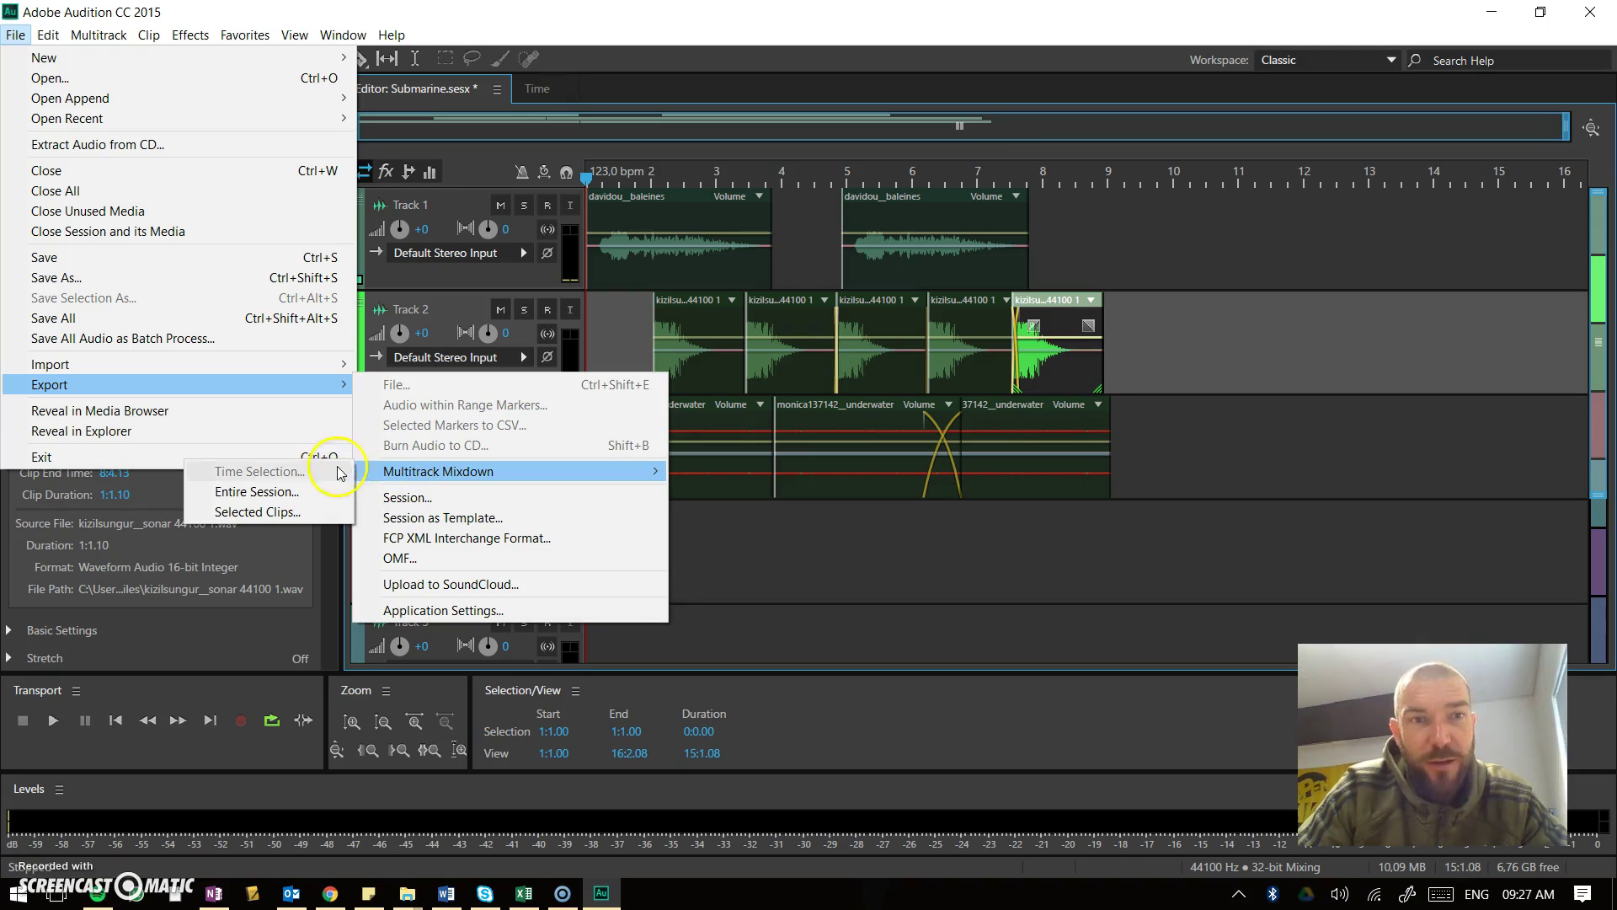
pyautogui.click(279, 500)
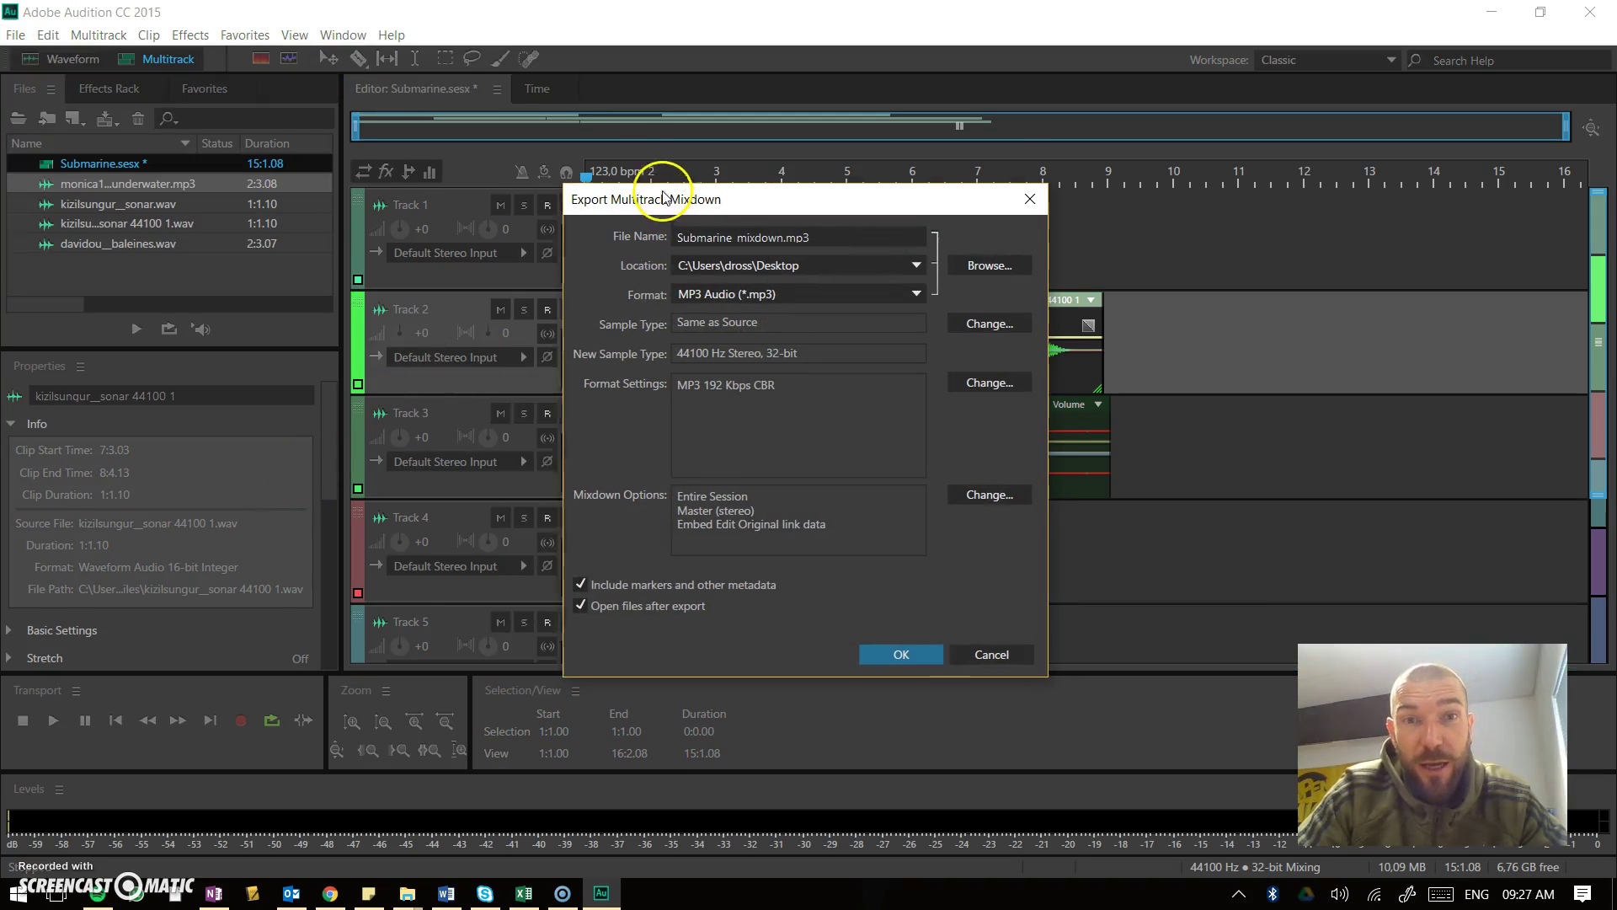
pyautogui.moveTo(663, 197); pyautogui.dragTo(614, 136)
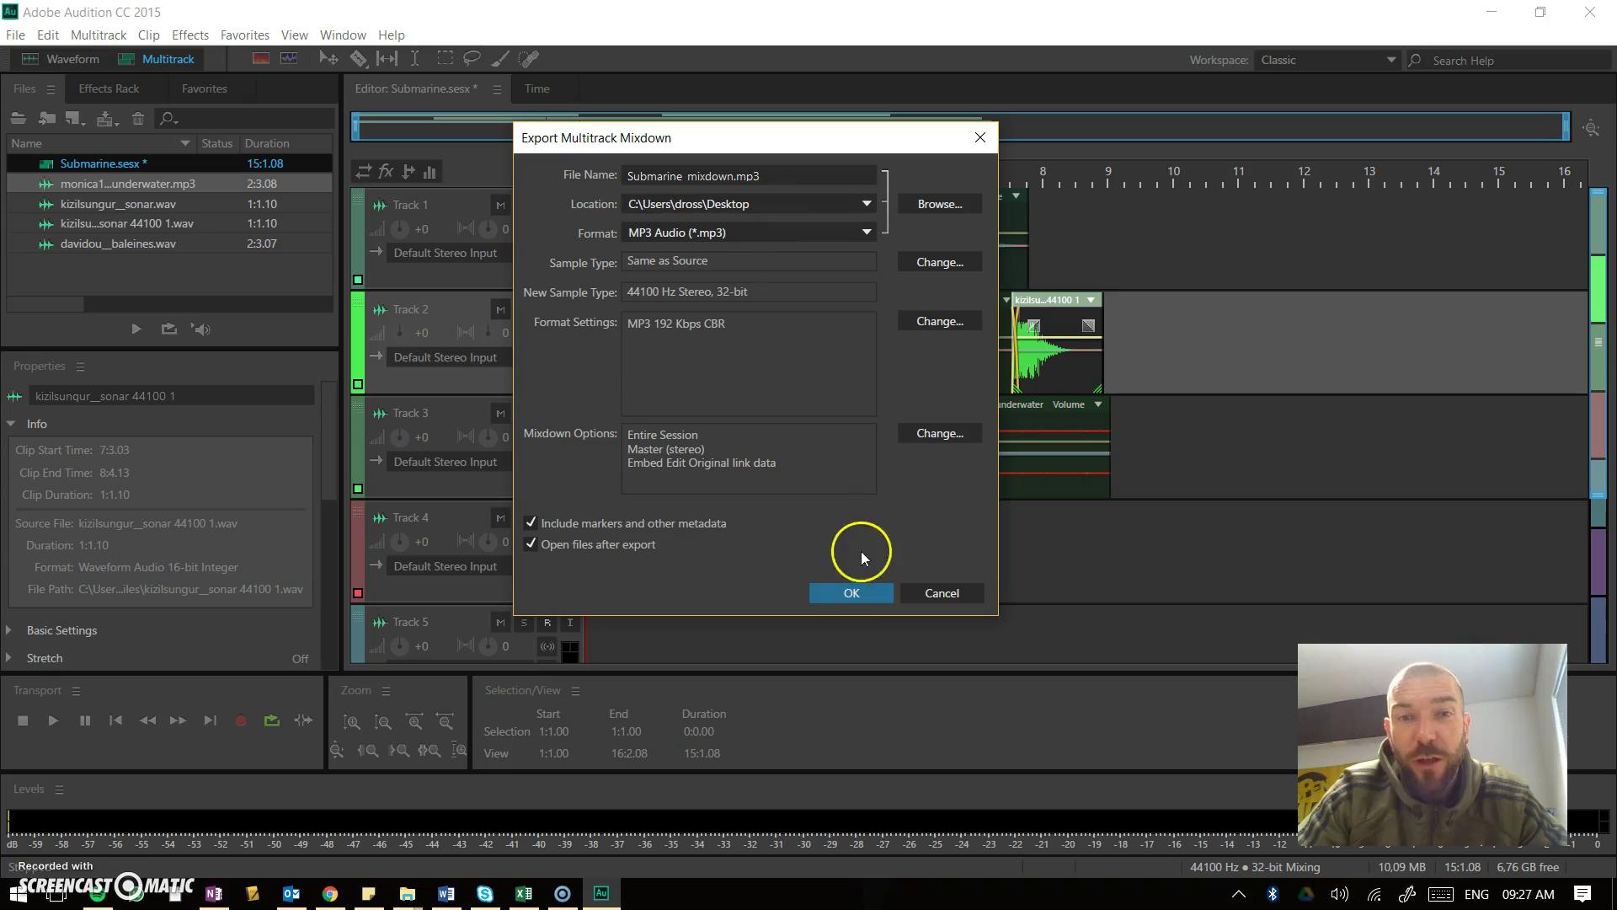
pyautogui.click(843, 598)
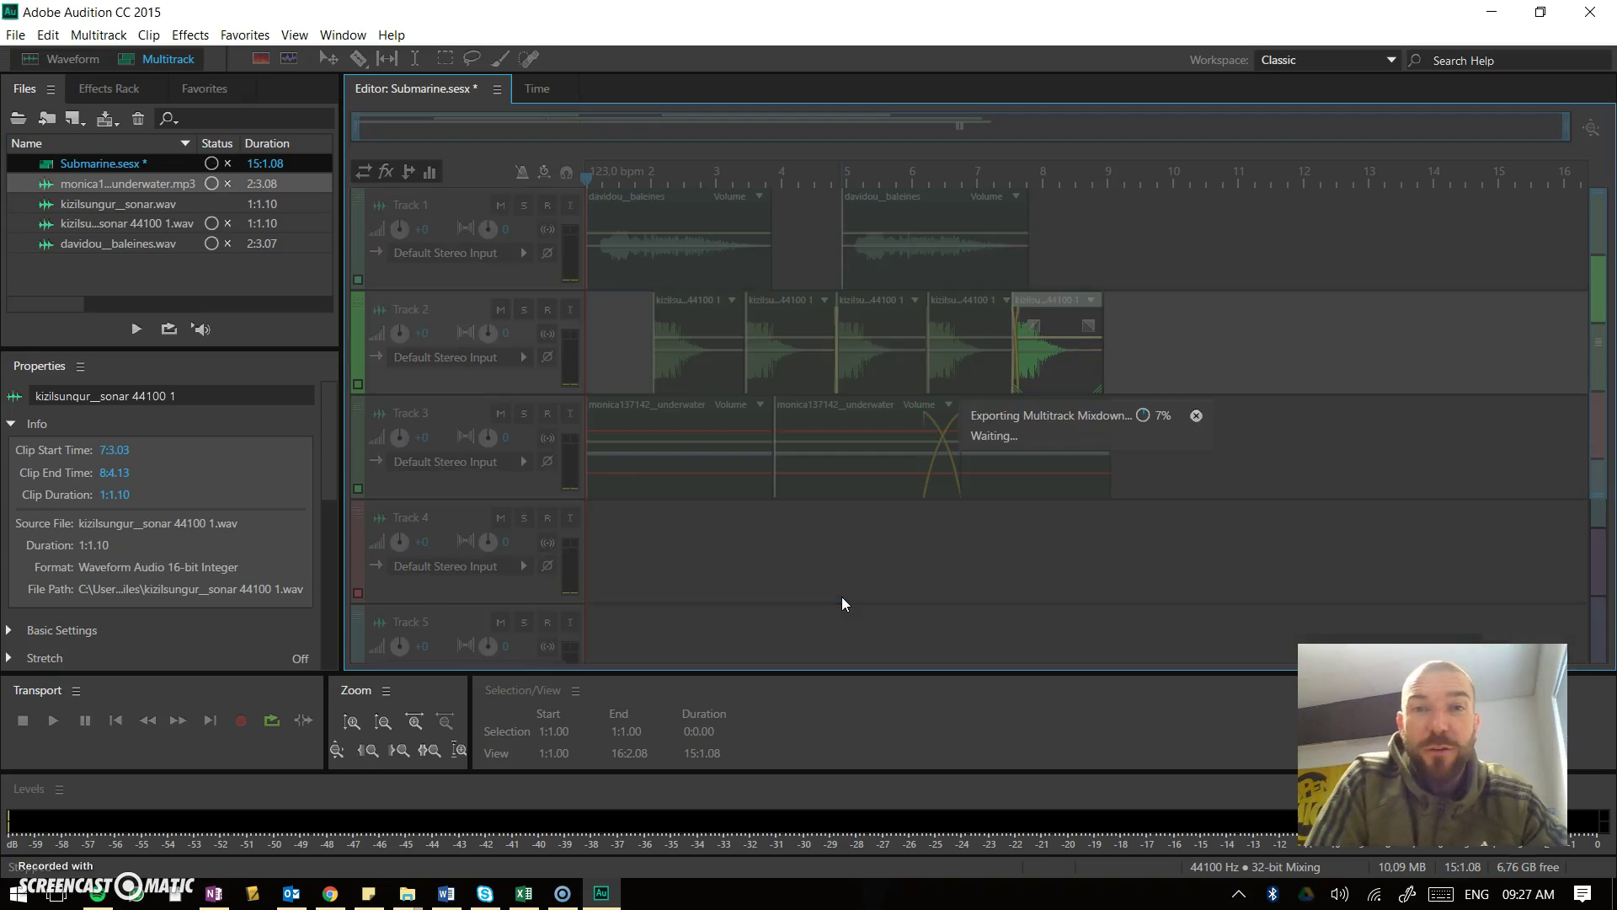
pyautogui.click(345, 509)
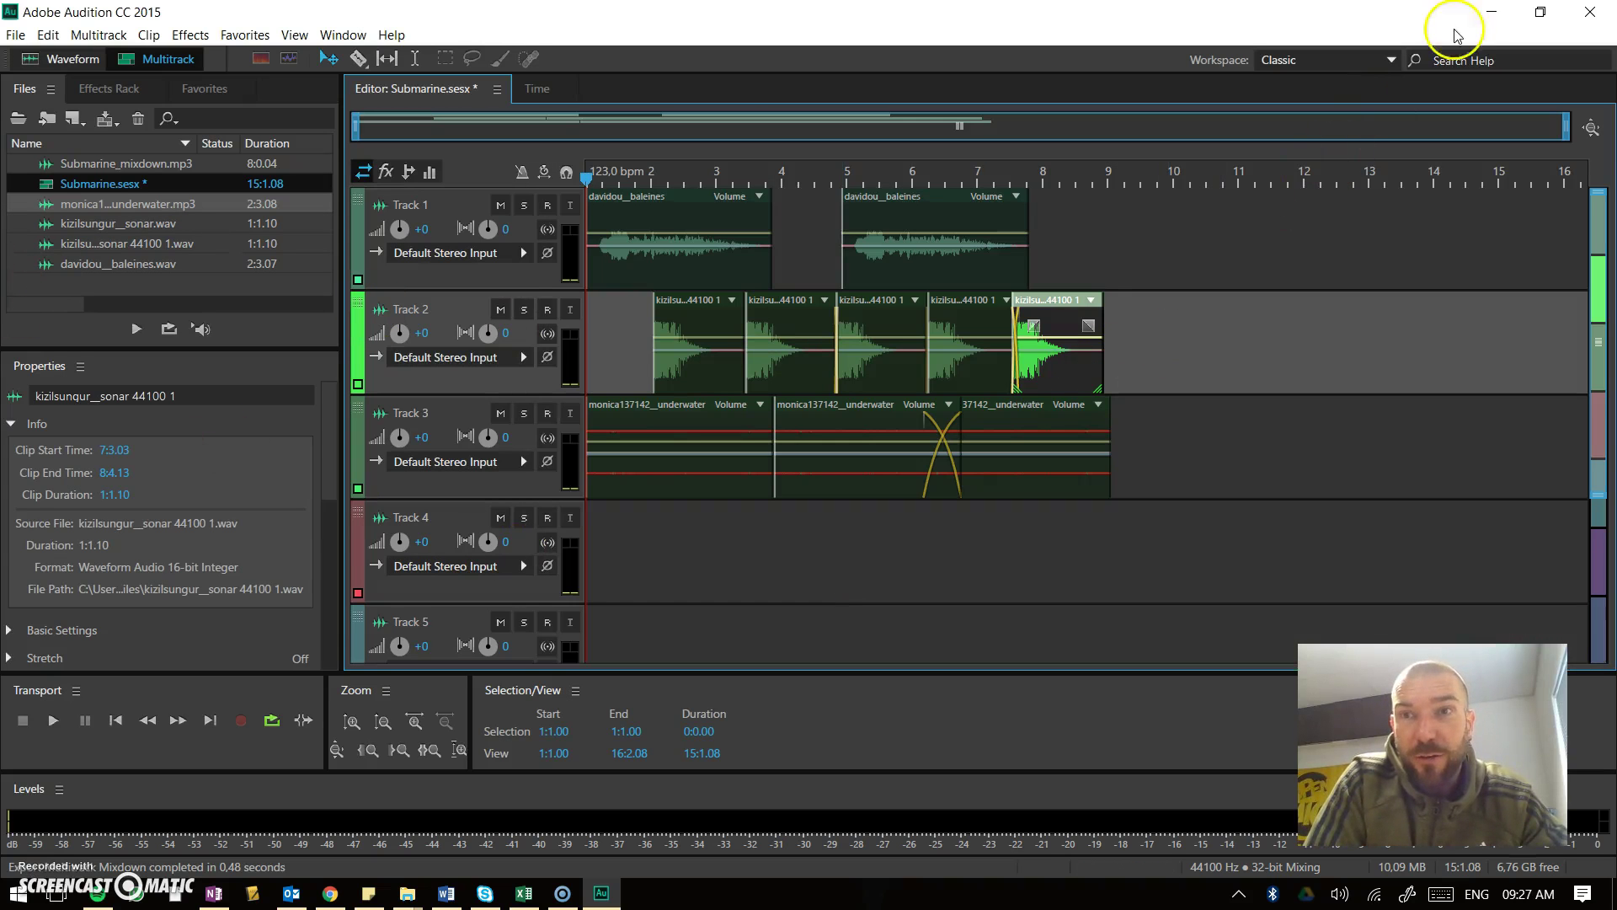